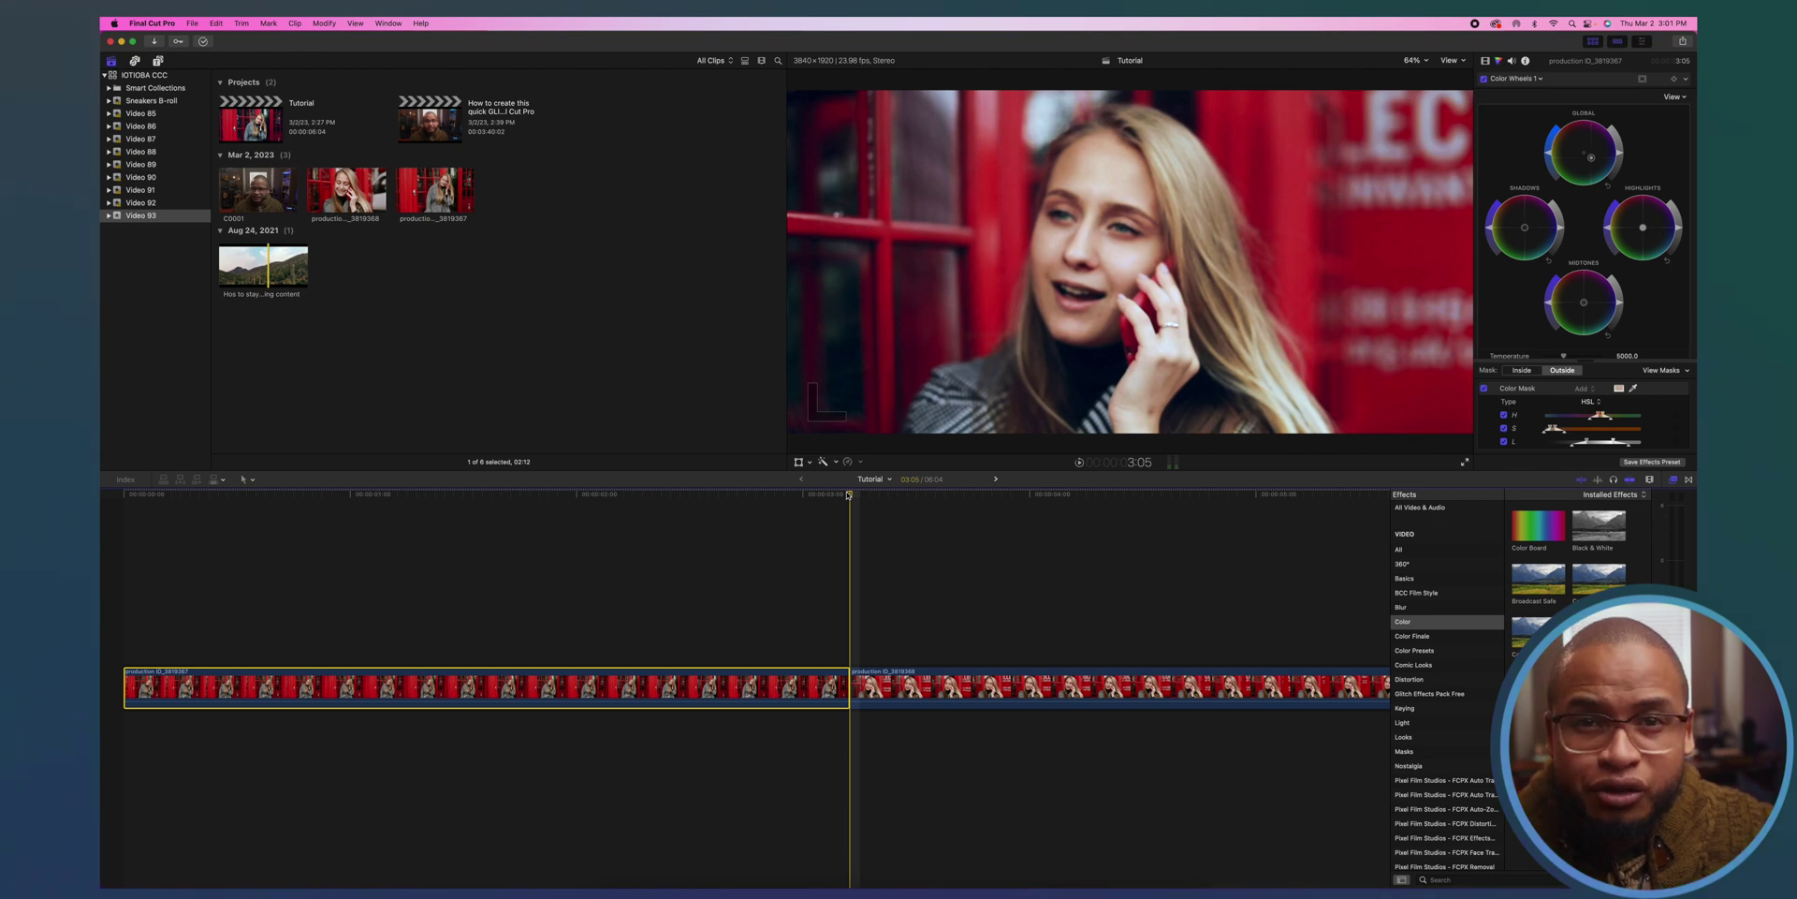
Step: Cut the first clip's last five frames into one-frame pieces, stepping back from the edit point
key(Left)
key(Left)
key(Left)
key(Left)
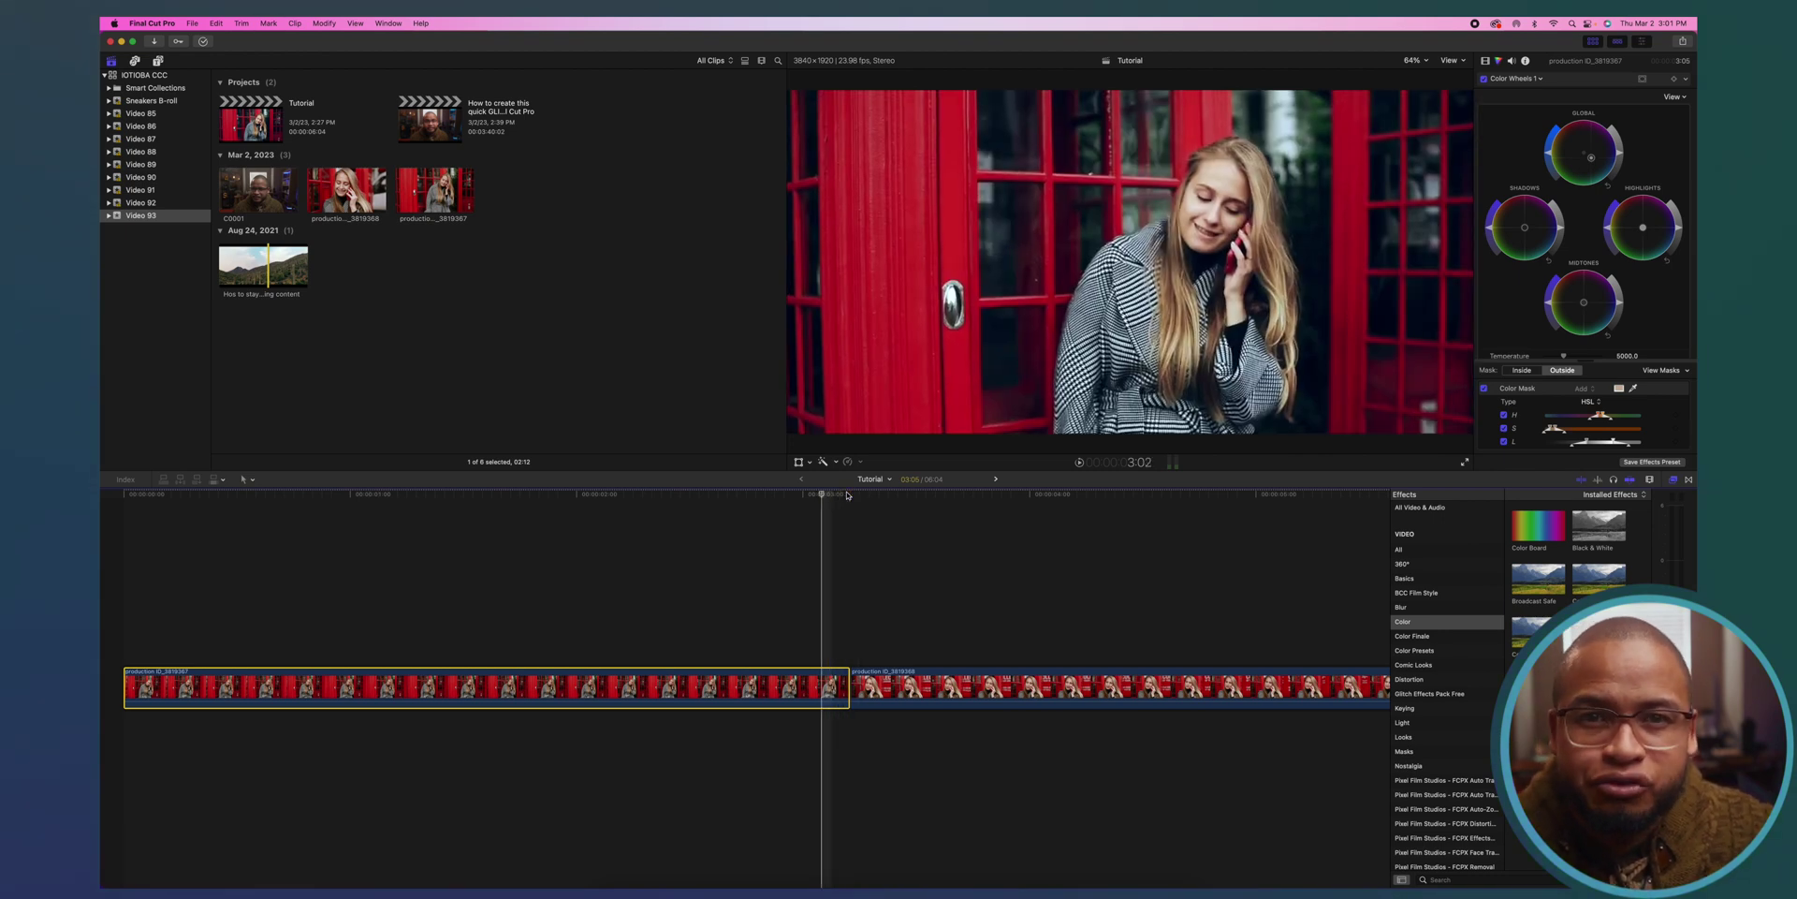
key(Right)
key(Right)
key(Right)
key(Right)
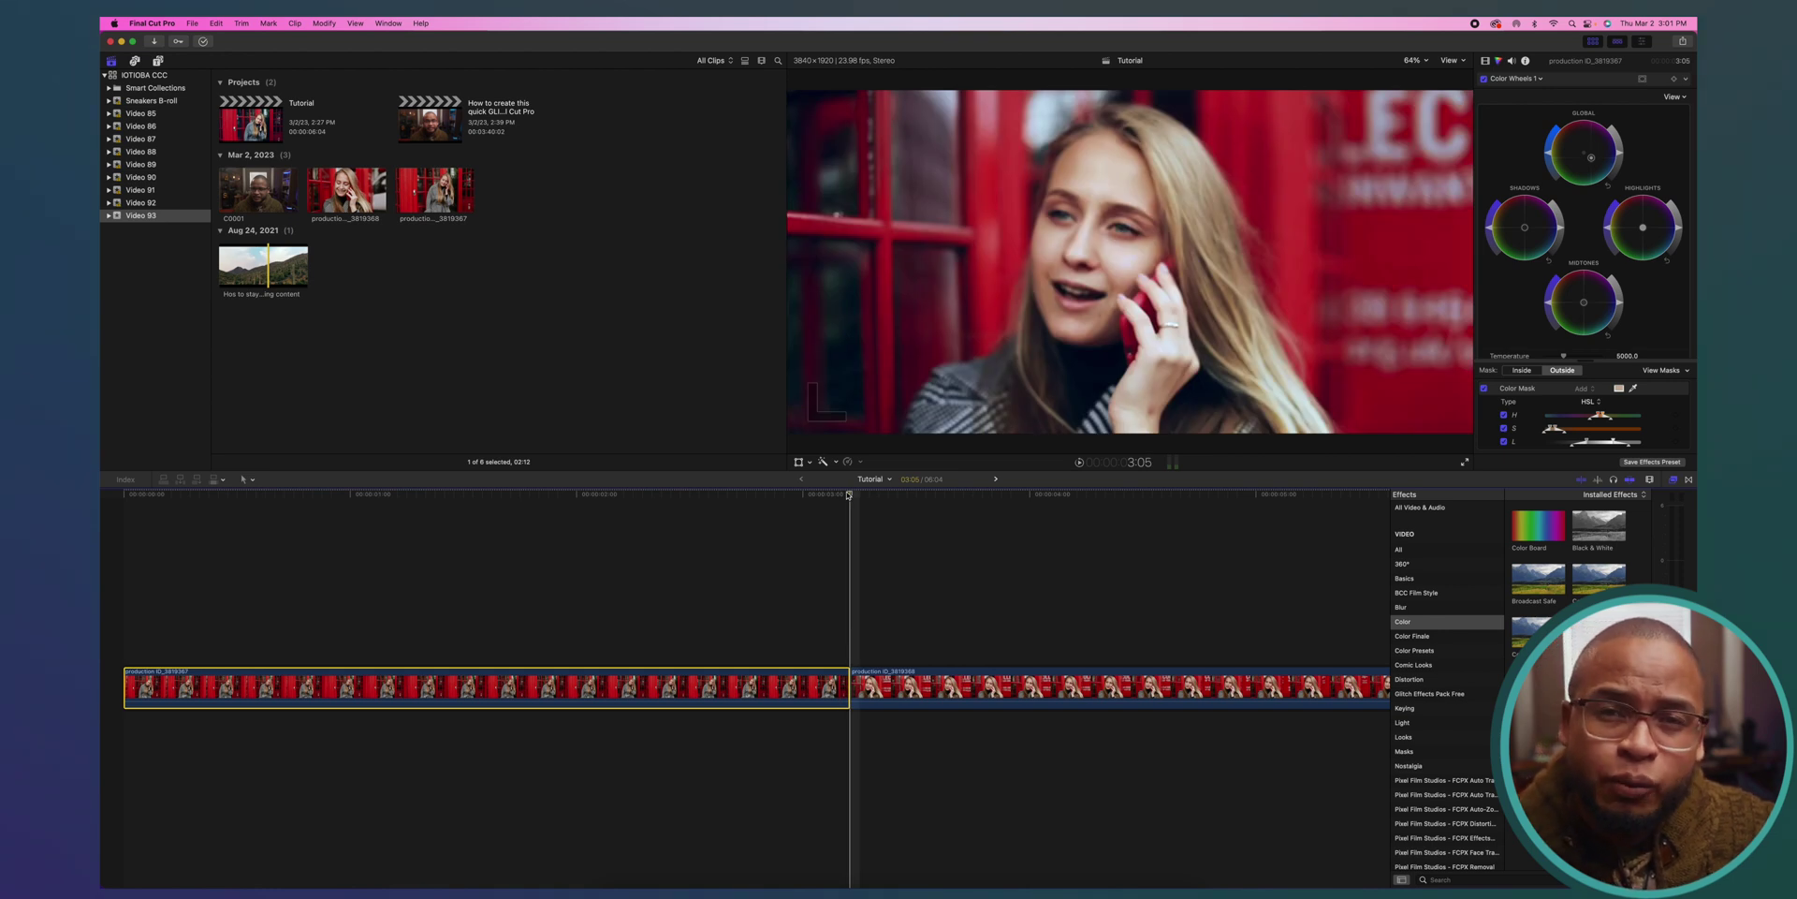
key(Left)
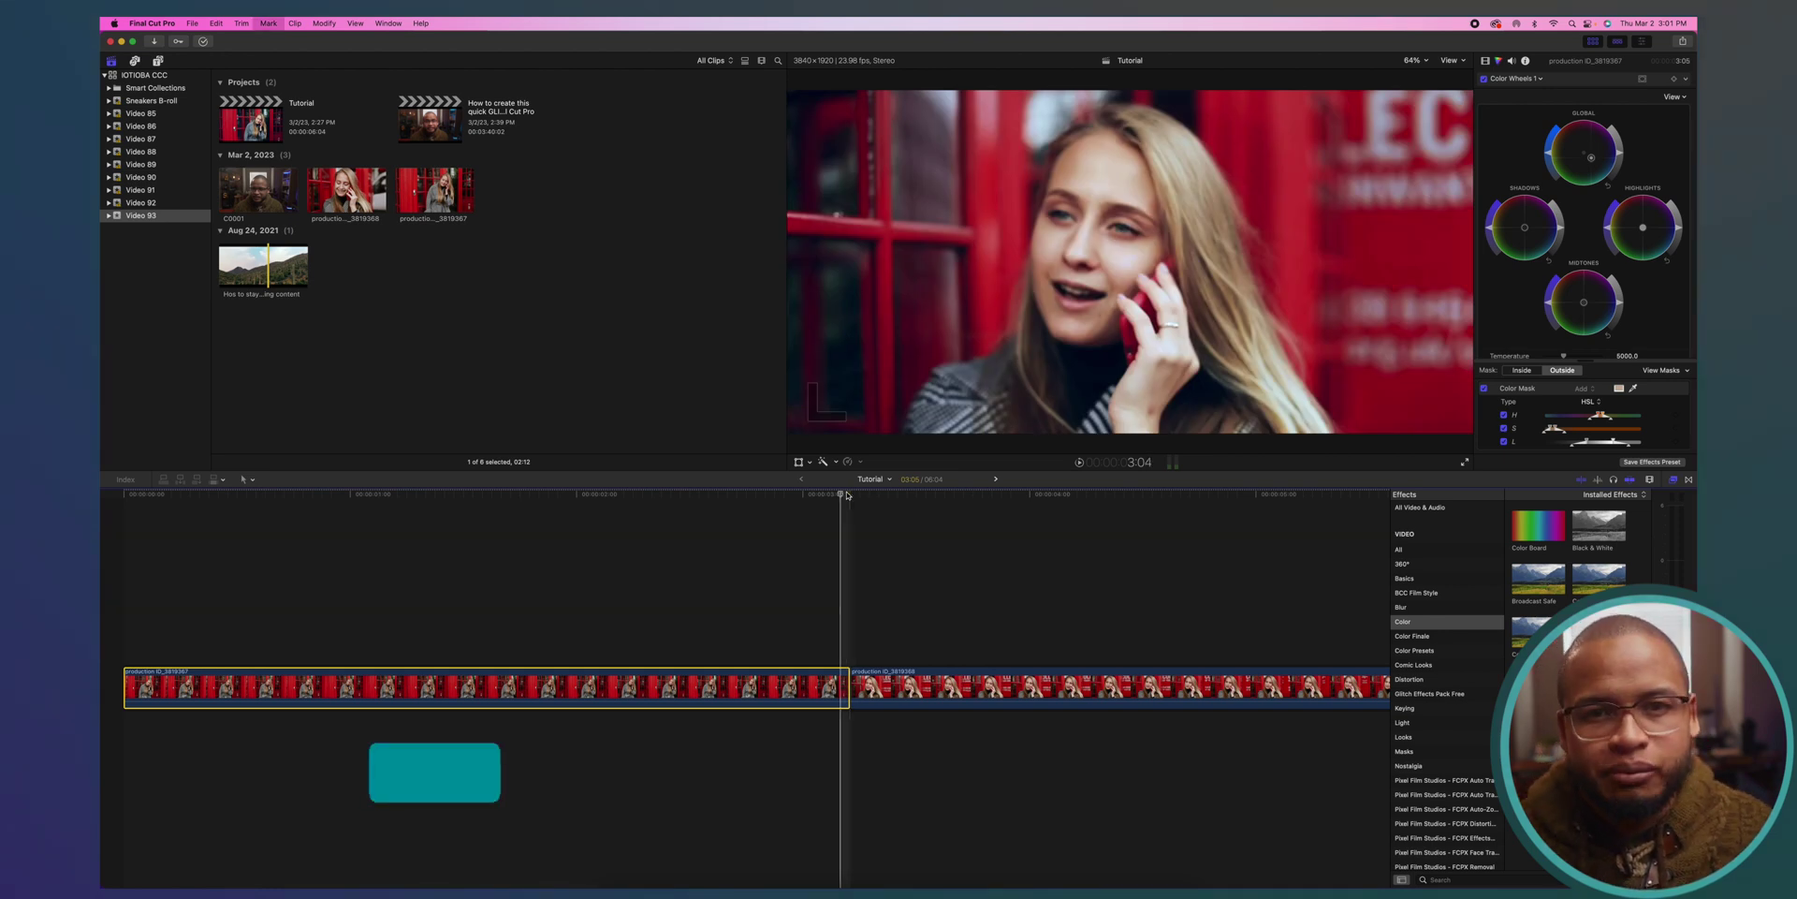
key(Left)
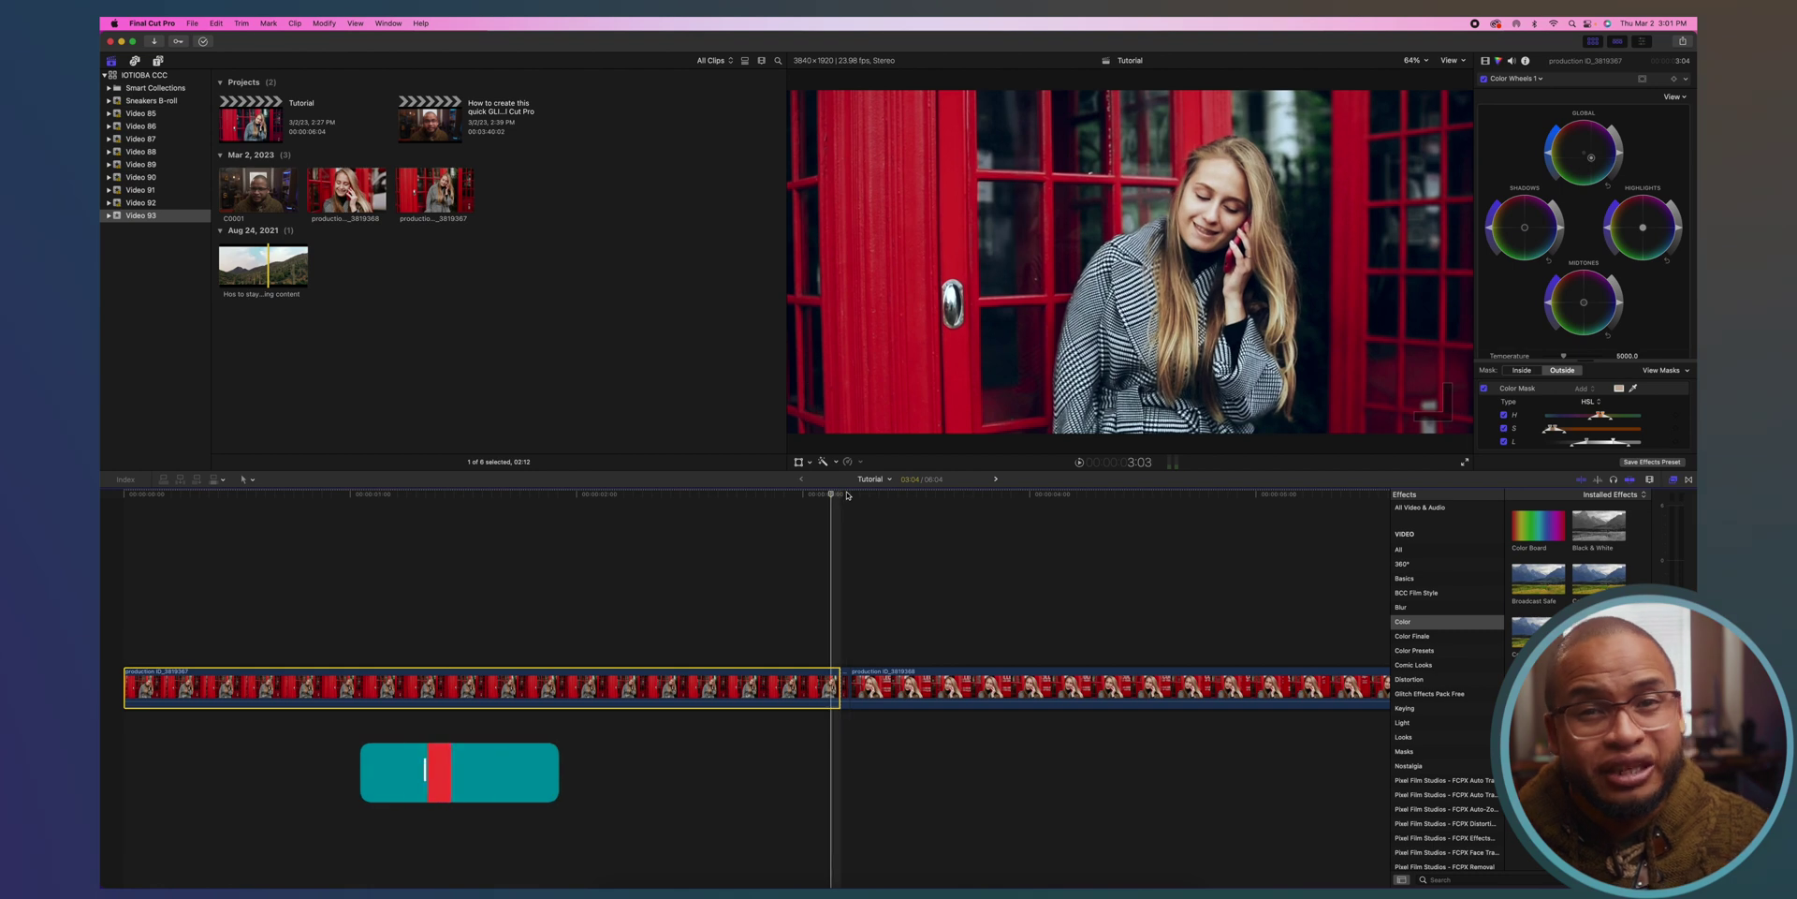
key(Left)
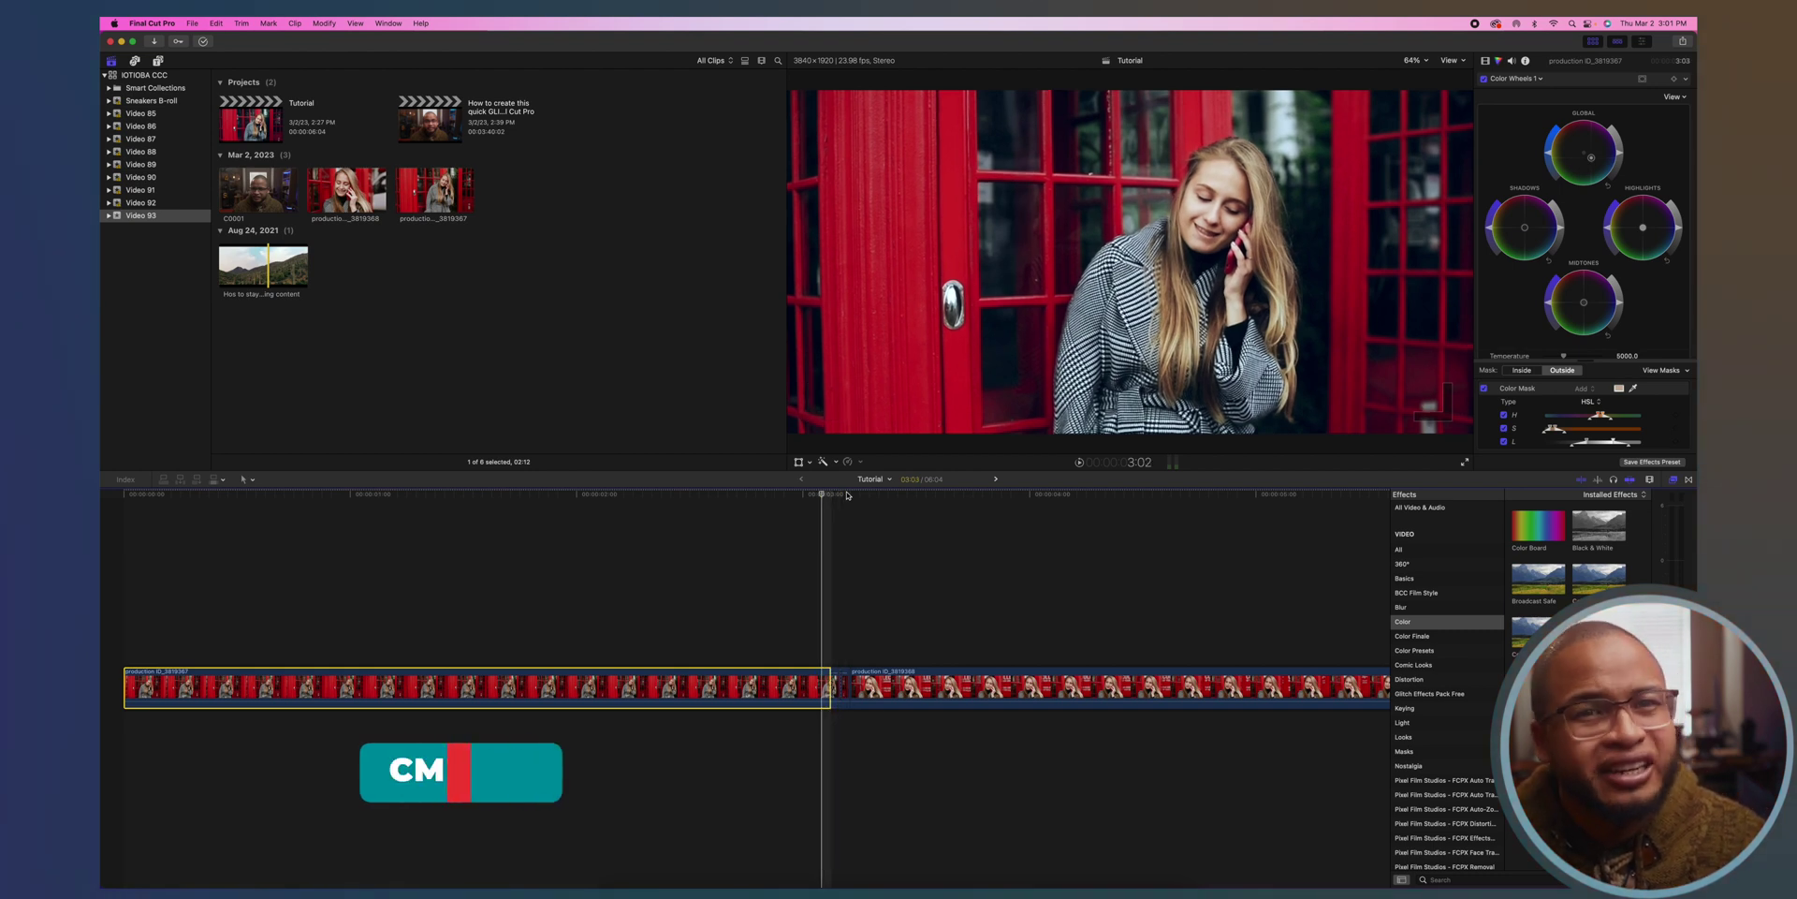
key(Left)
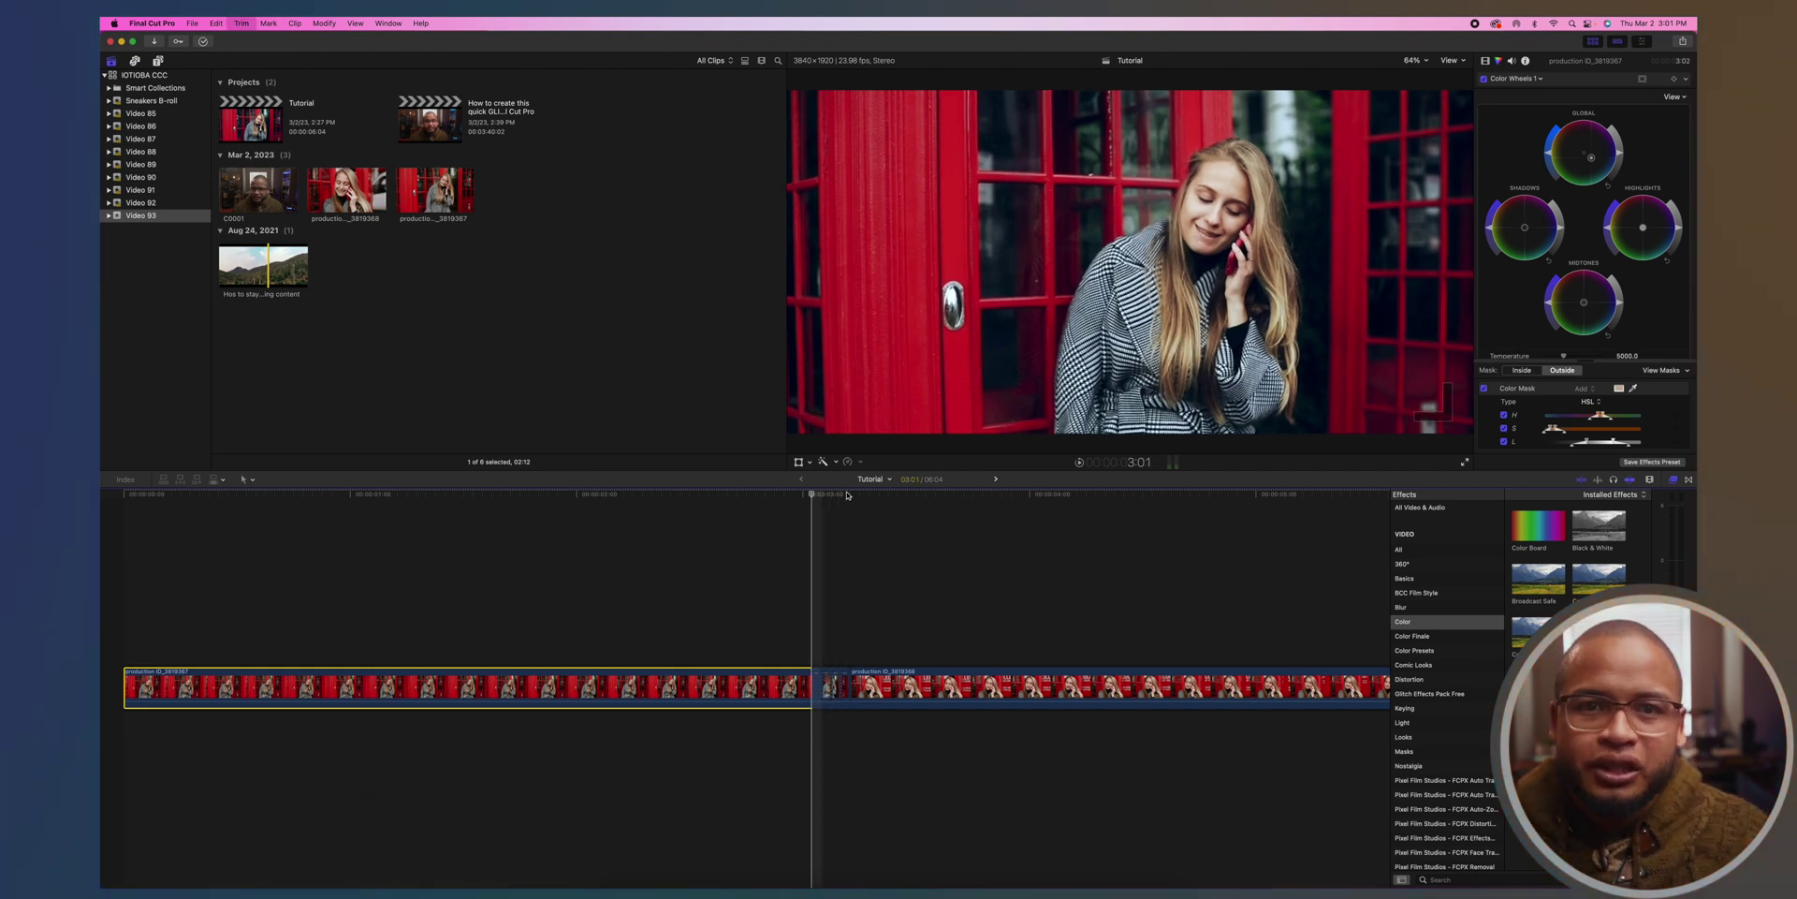
key(Left)
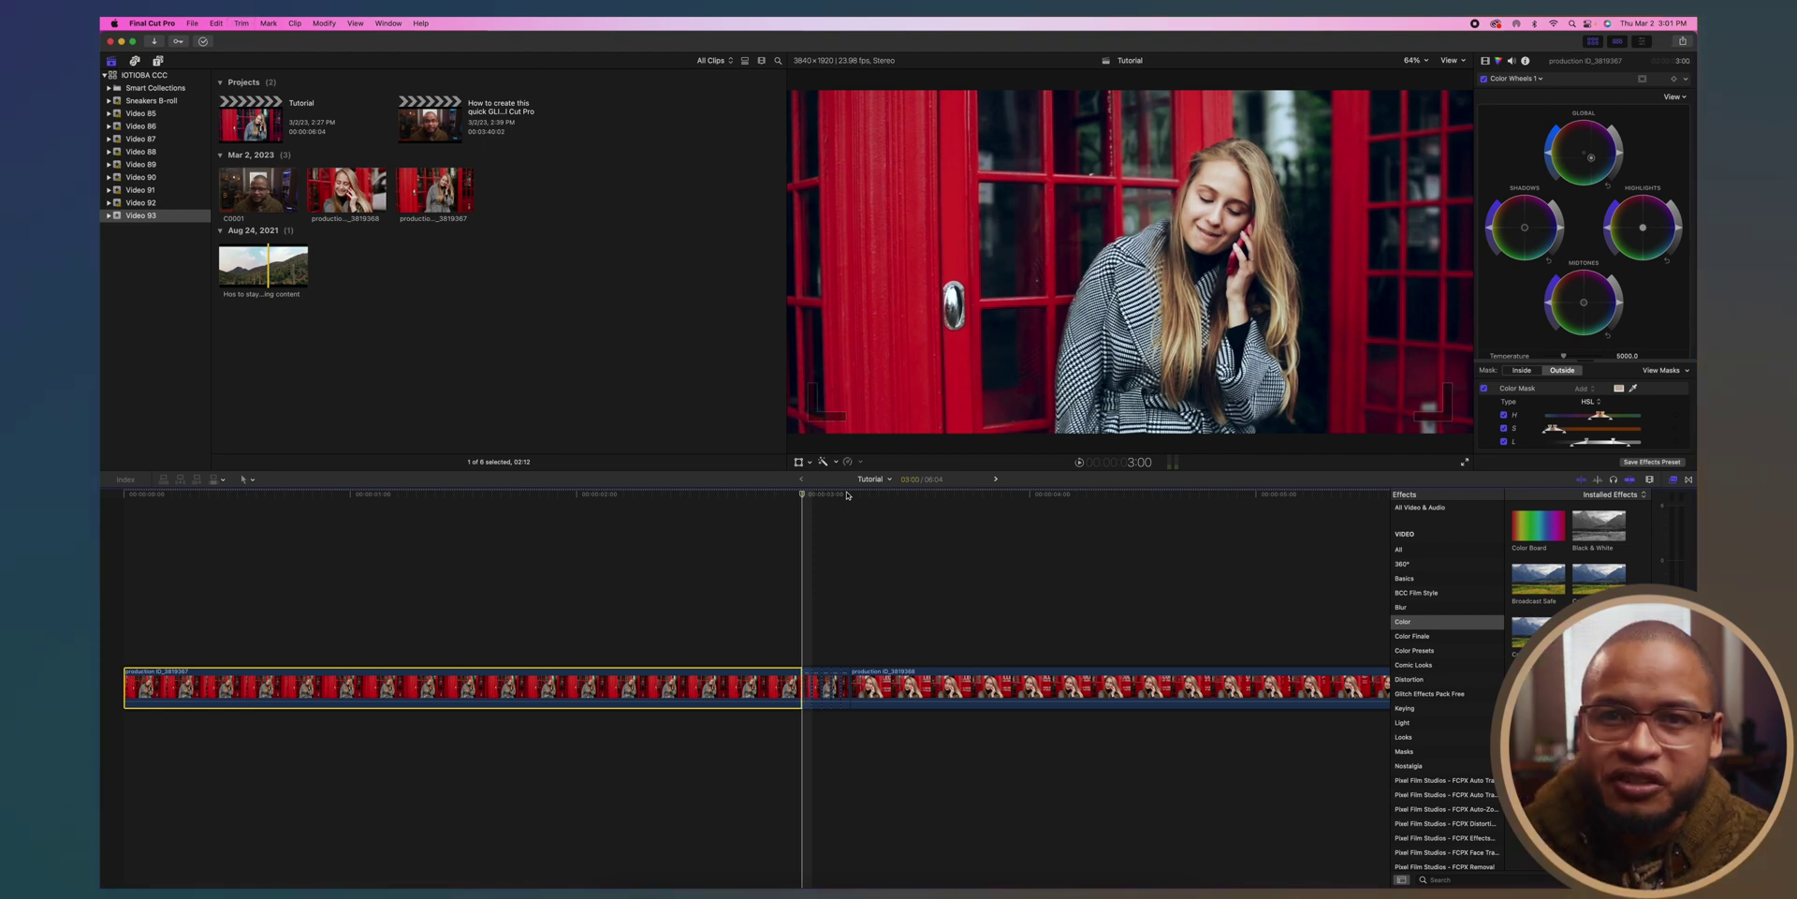
click(850, 504)
Step: Blade the second clip's opening frames into single-frame pieces after the edit point
key(Right)
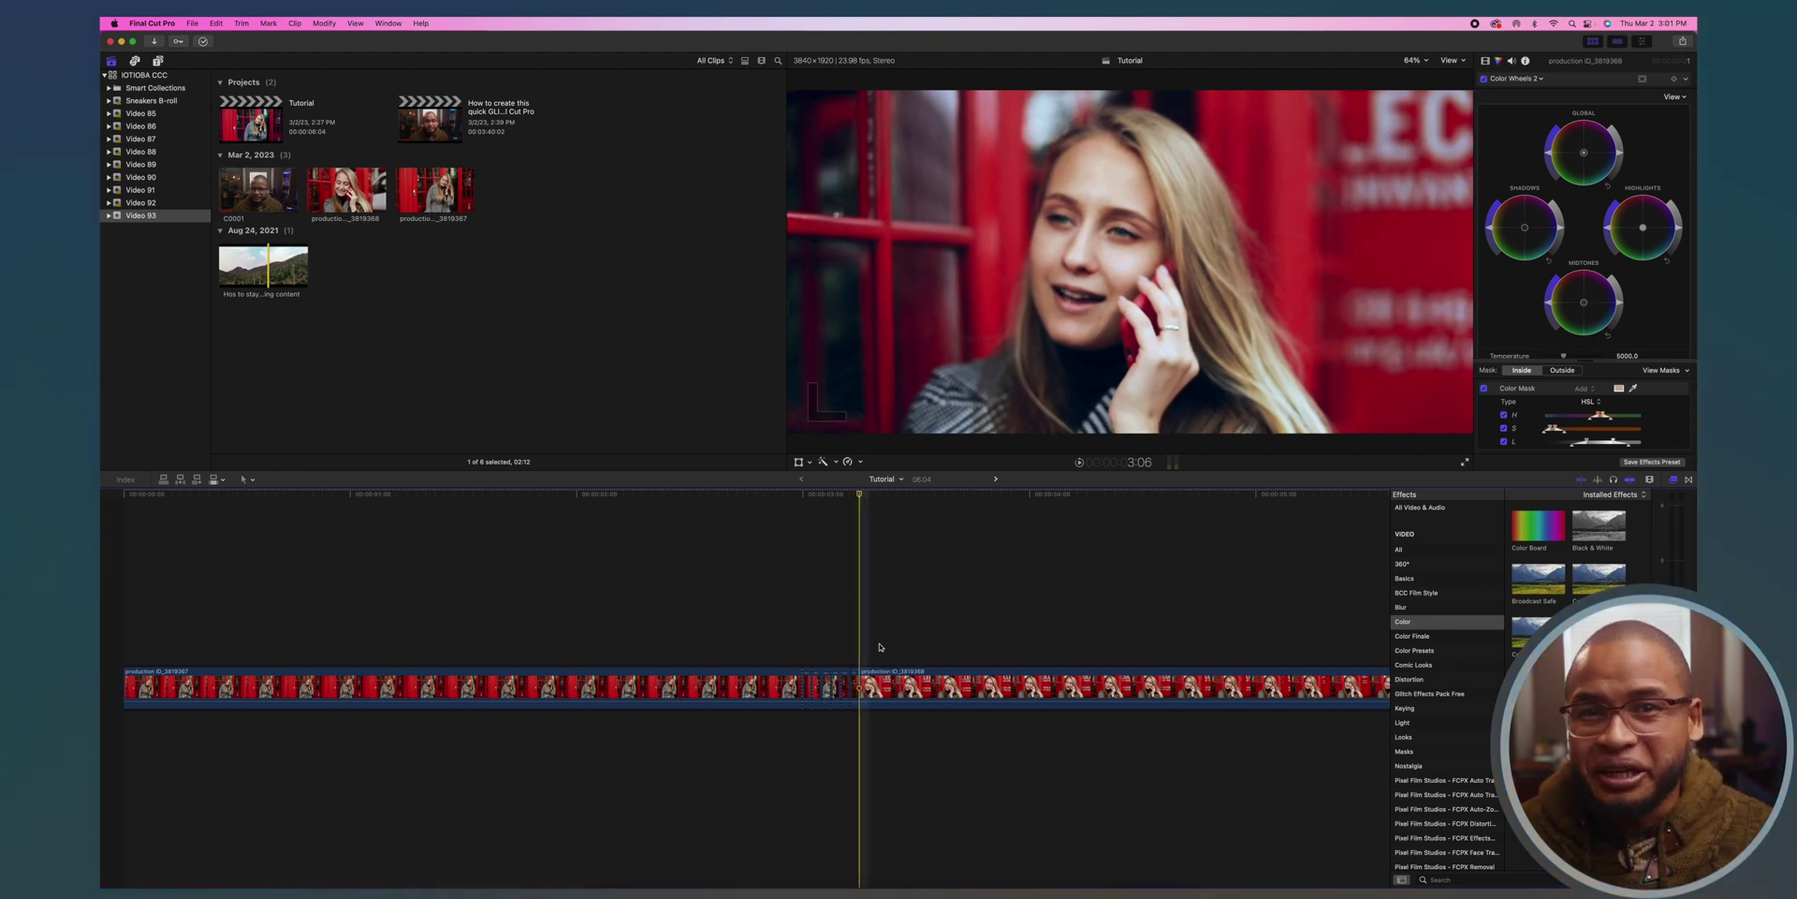
click(875, 676)
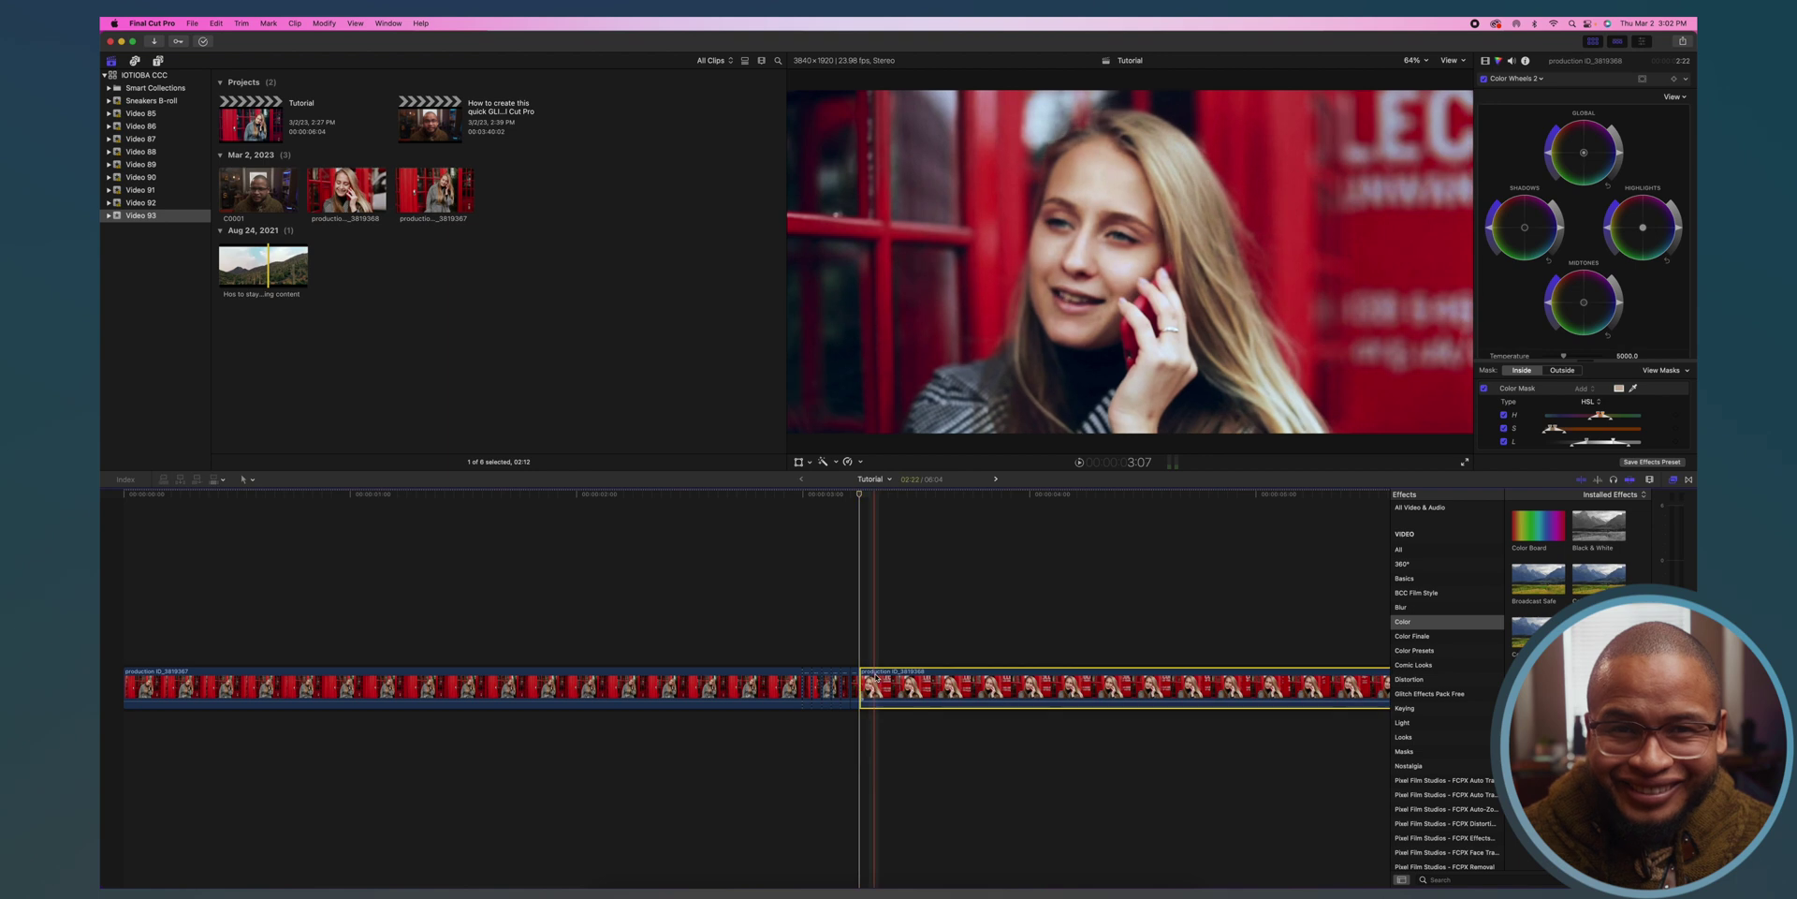
click(863, 677)
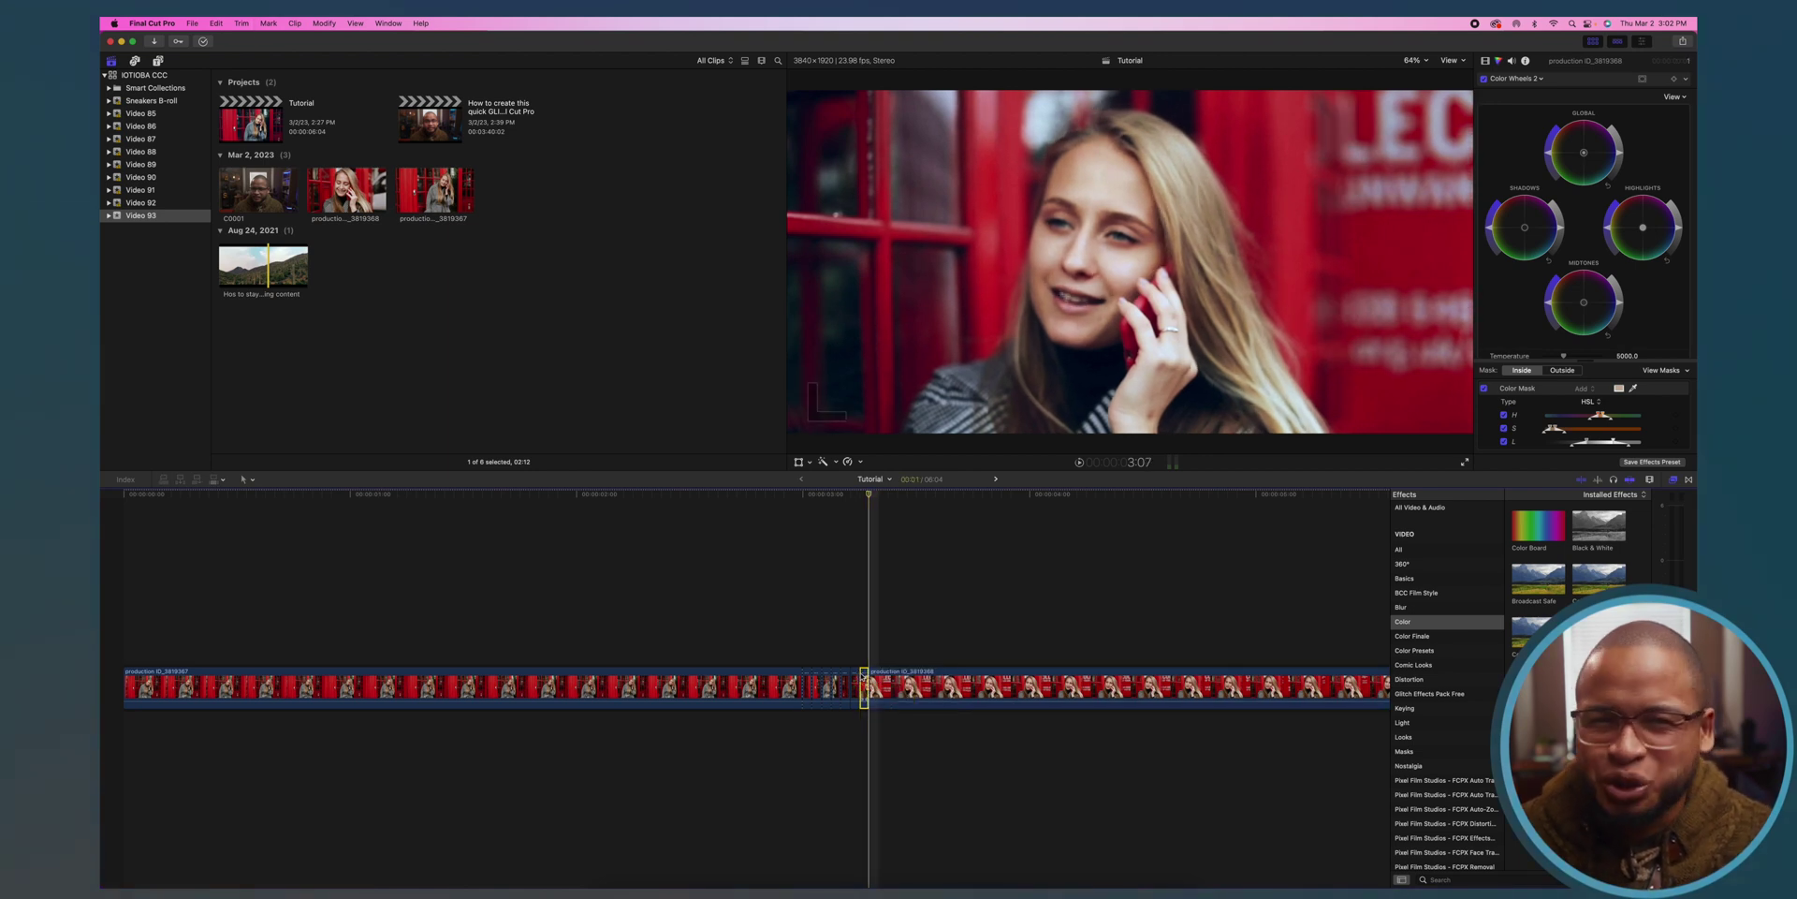
key(Right)
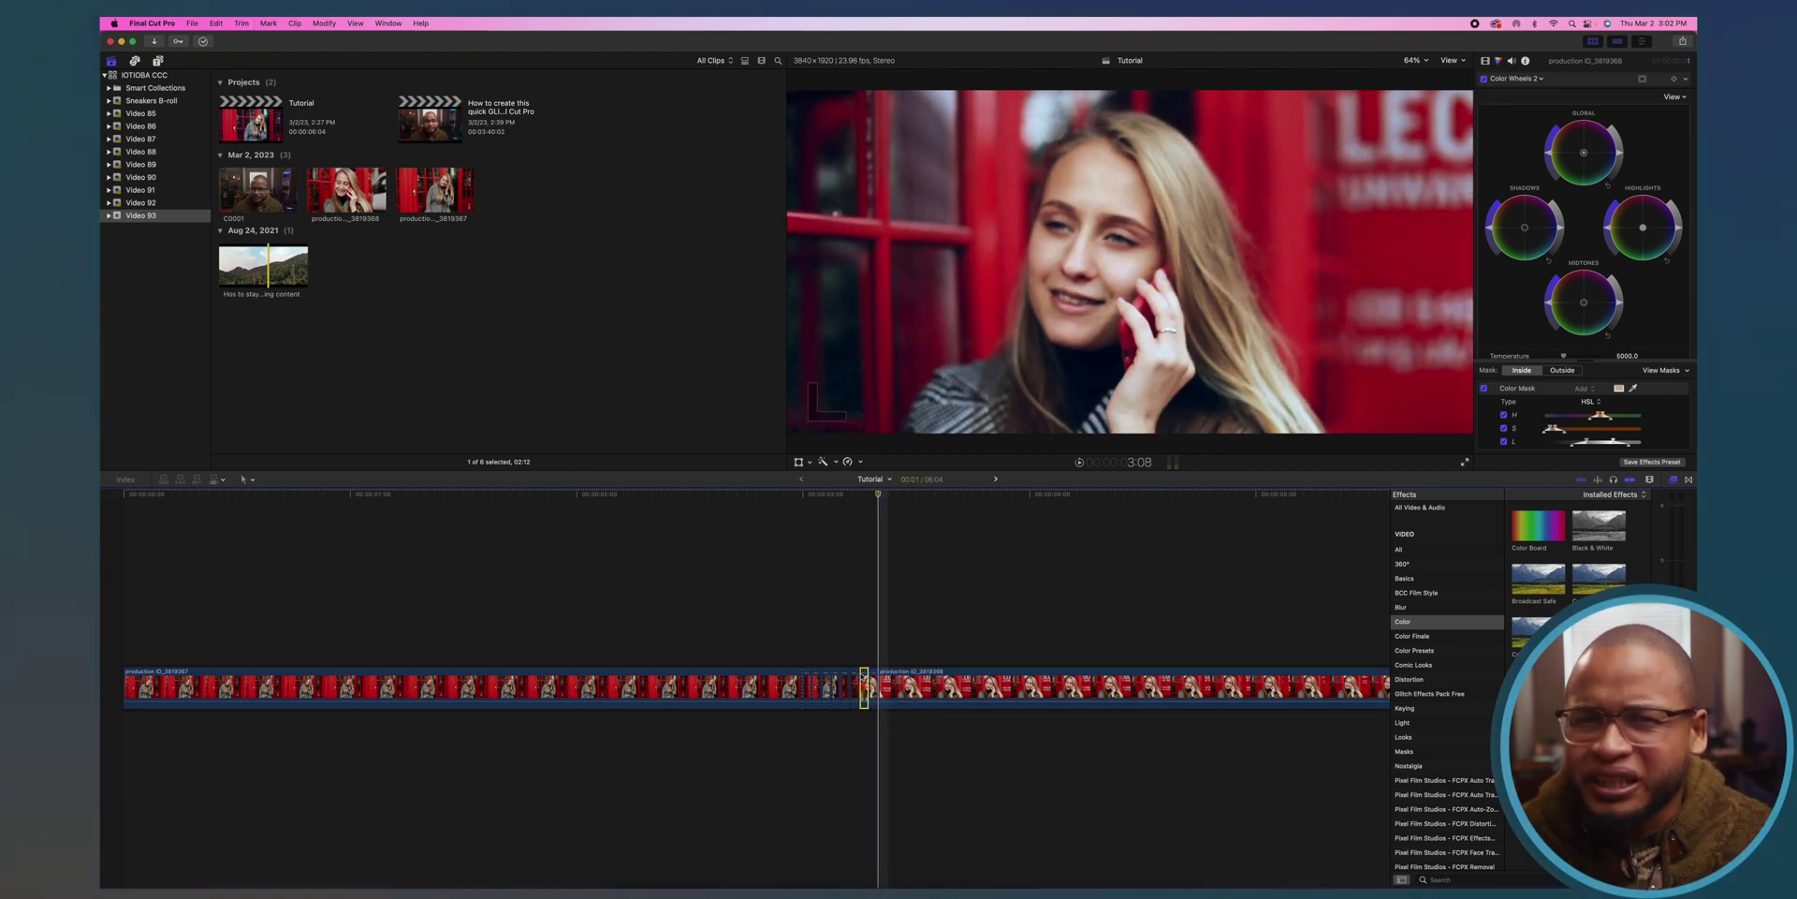
key(Right)
key(Right)
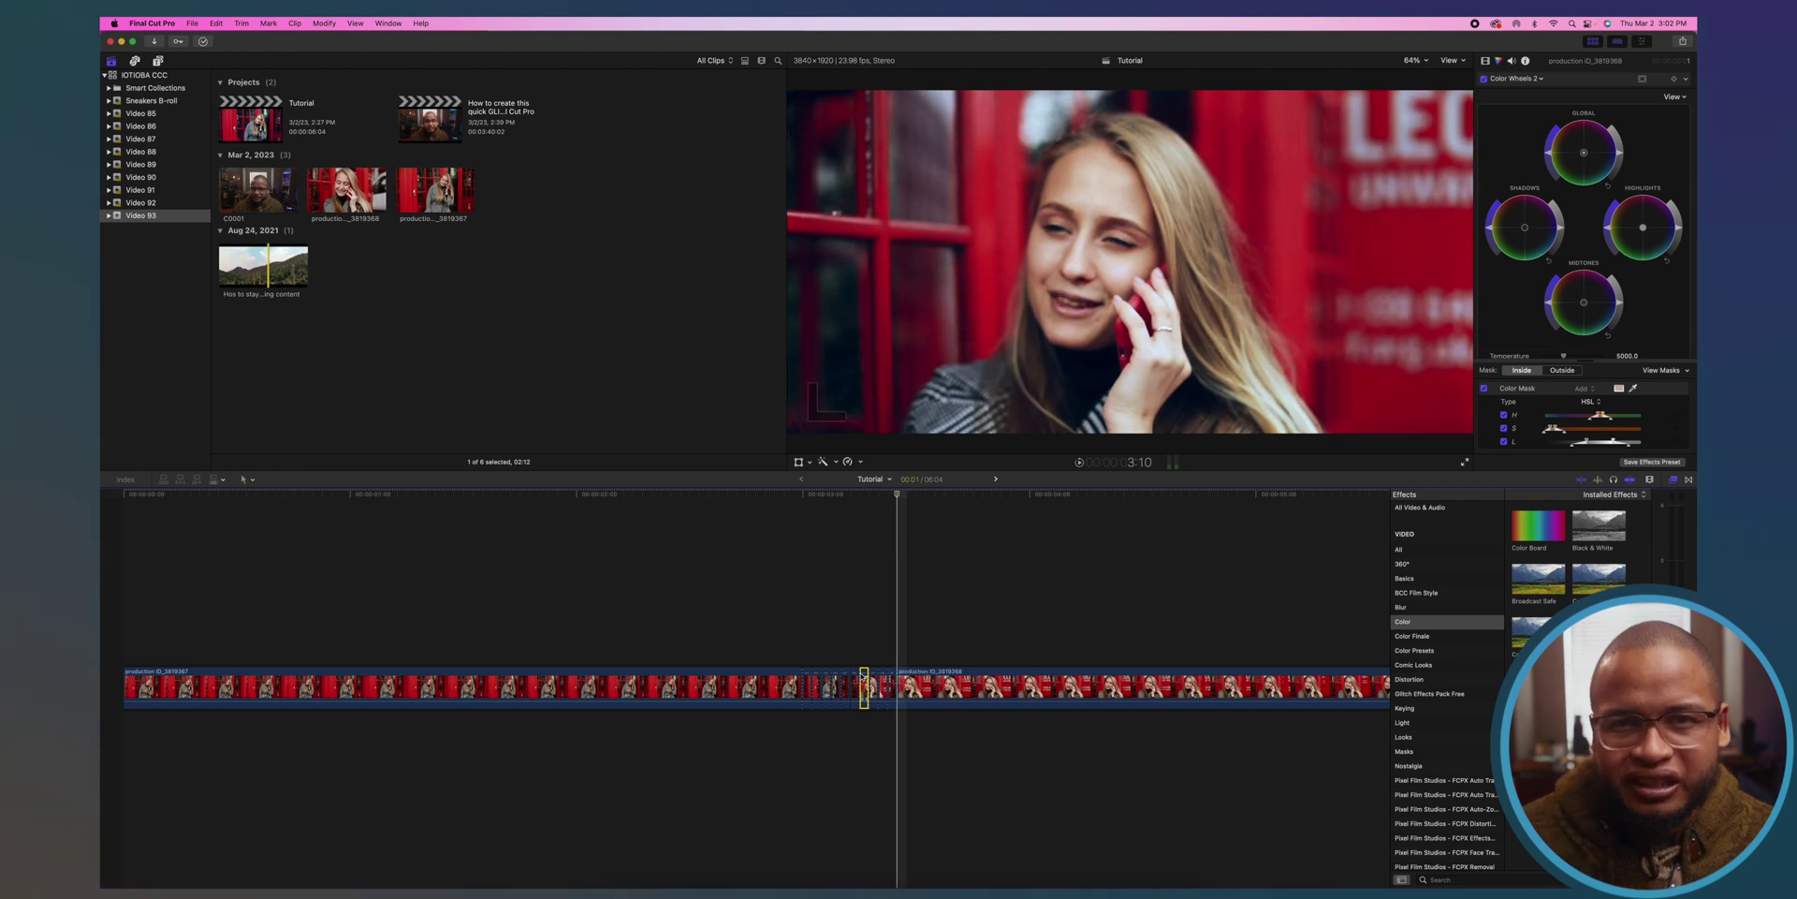
Step: Restore the five single-frame pieces after deleting them by mistake
shift+click(892, 691)
key(Delete)
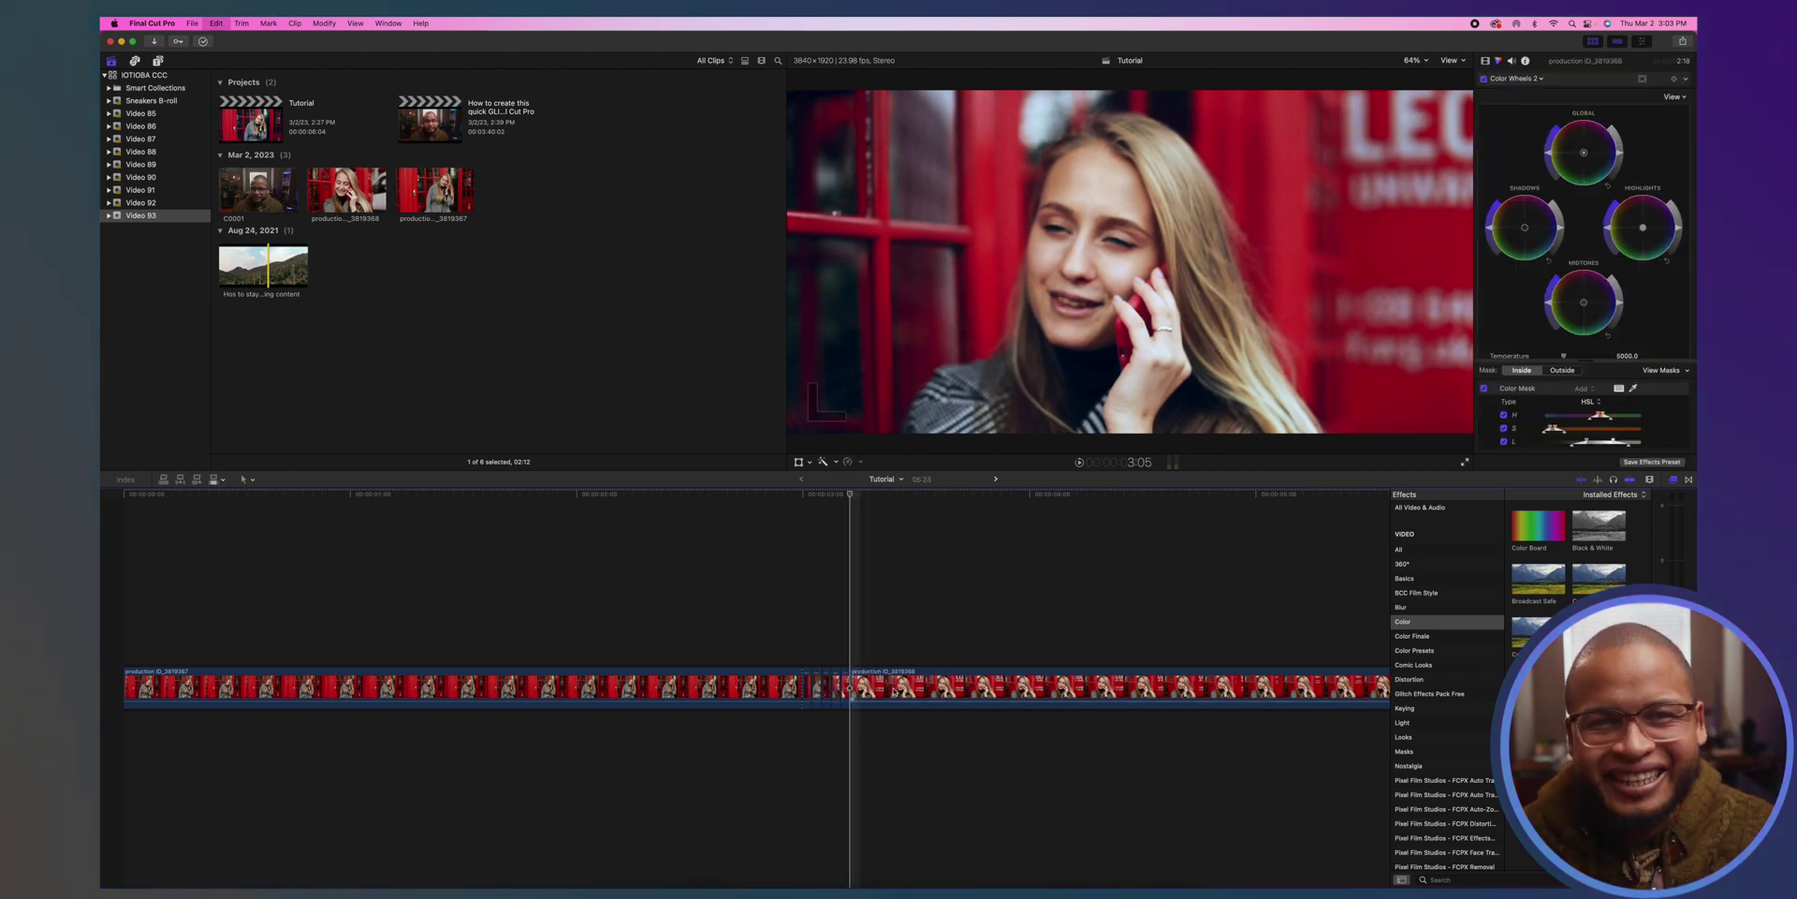
key(super+z)
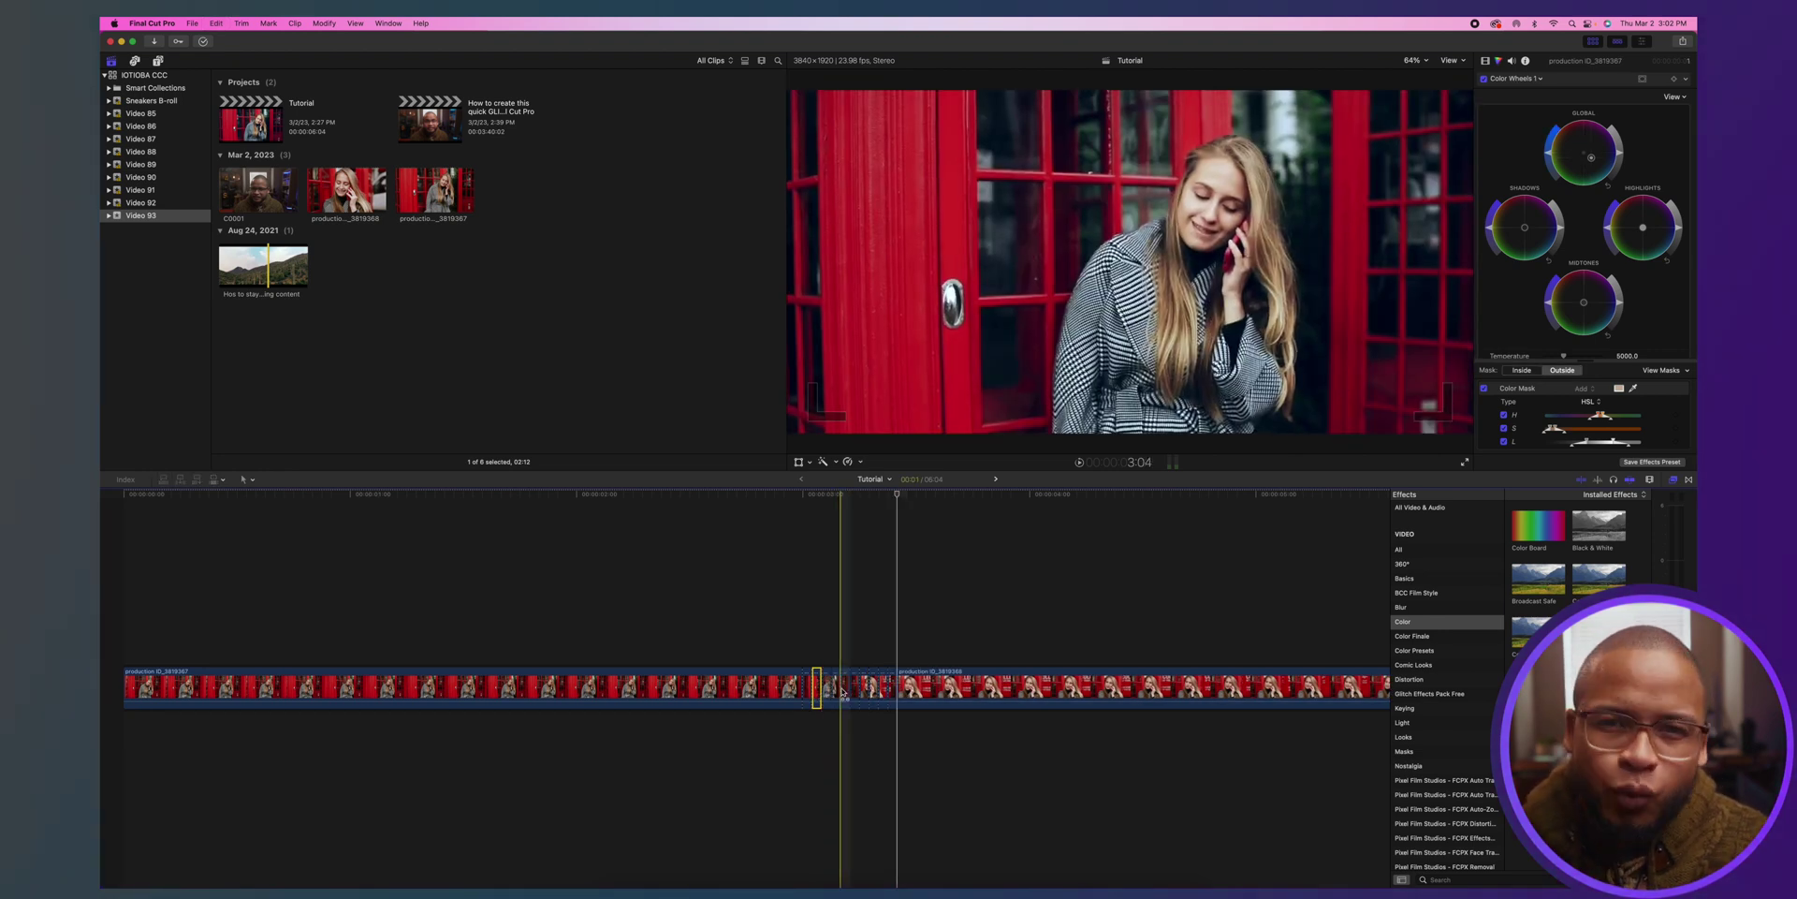
super+click(836, 689)
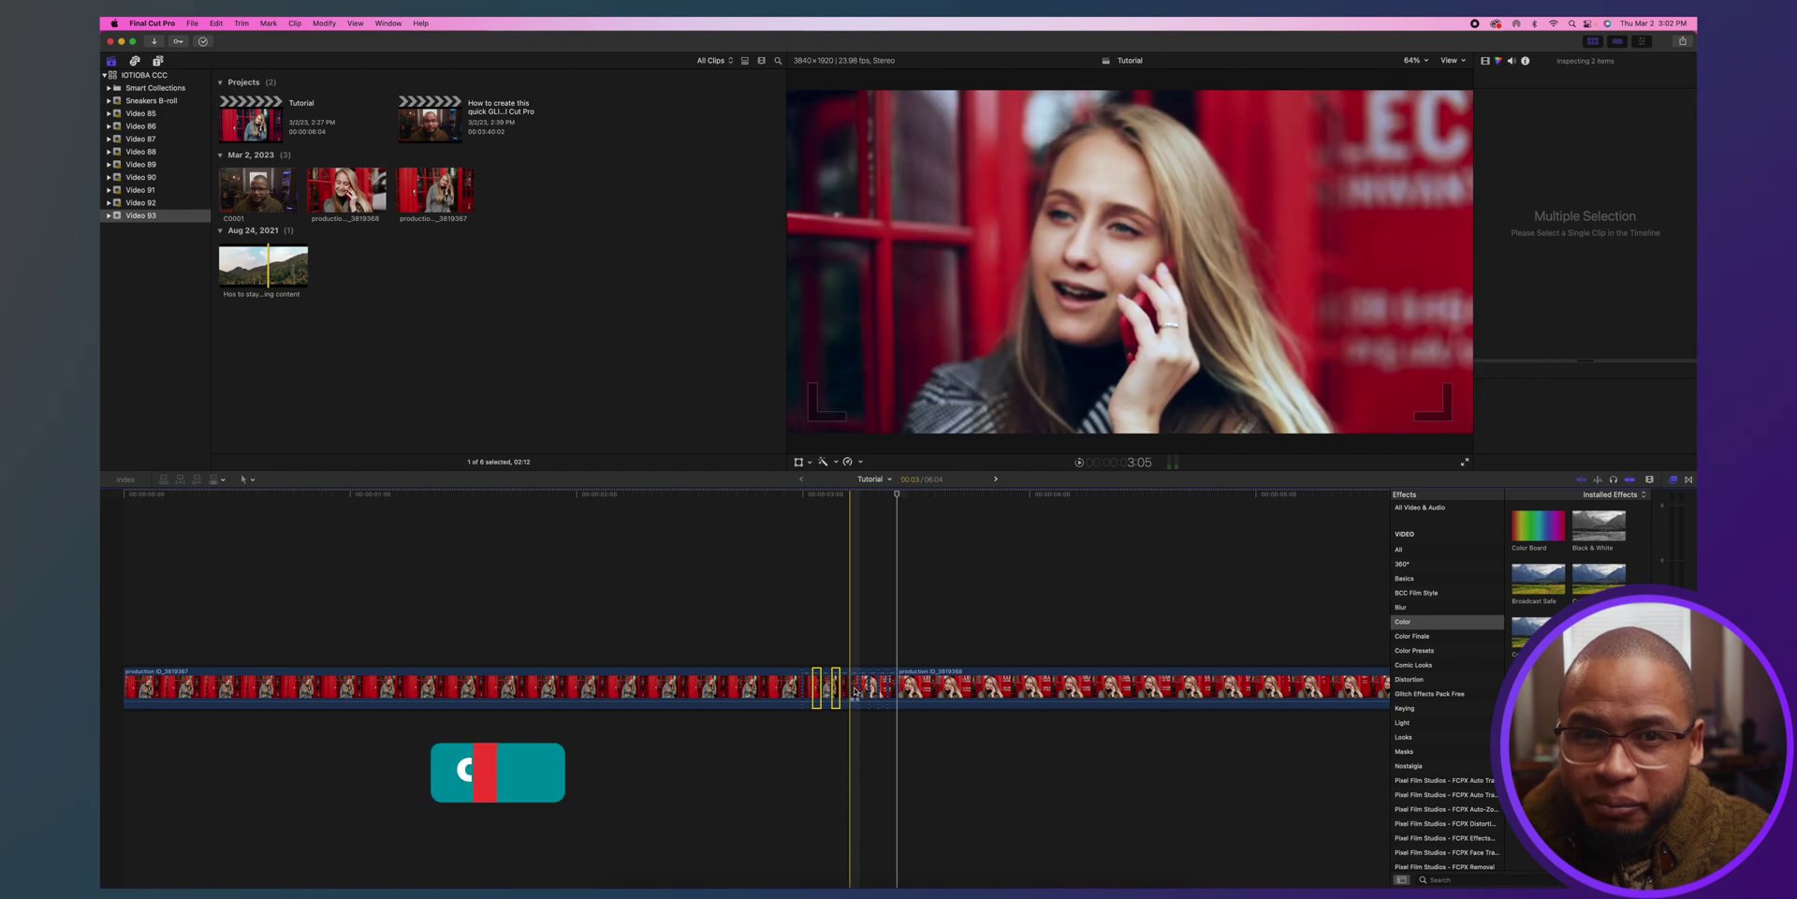
Step: Lift alternate frame pieces from the storyline, delete them, and preview the choppy transition
super+click(872, 691)
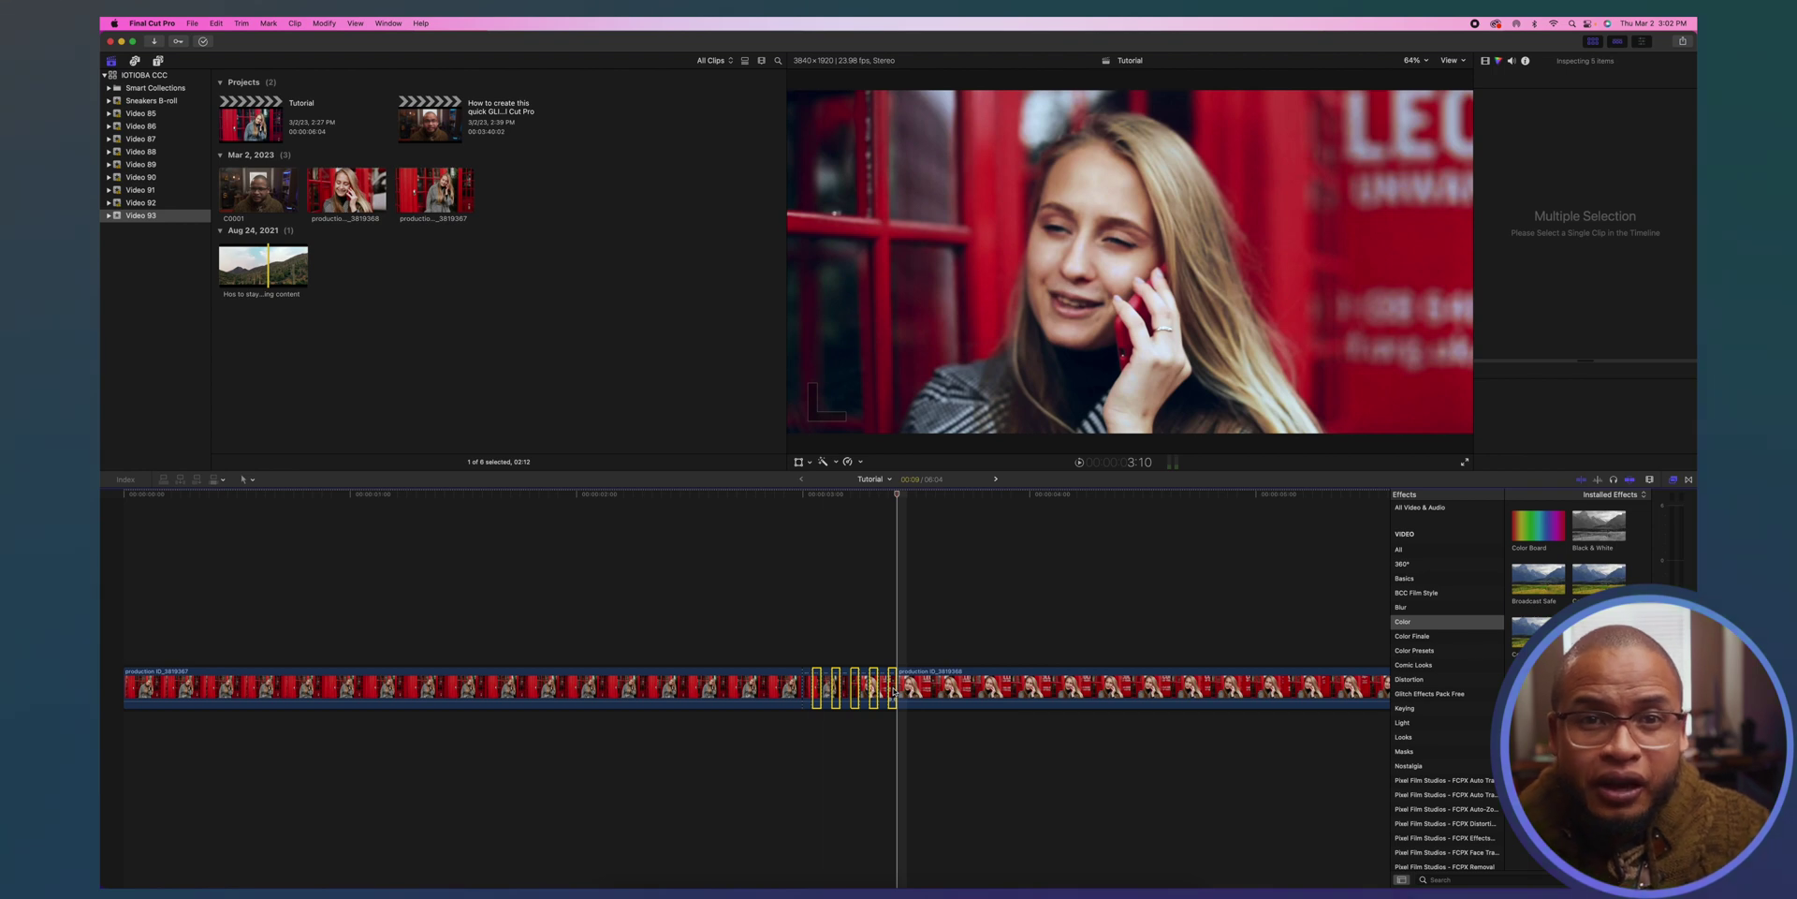
right_click(816, 679)
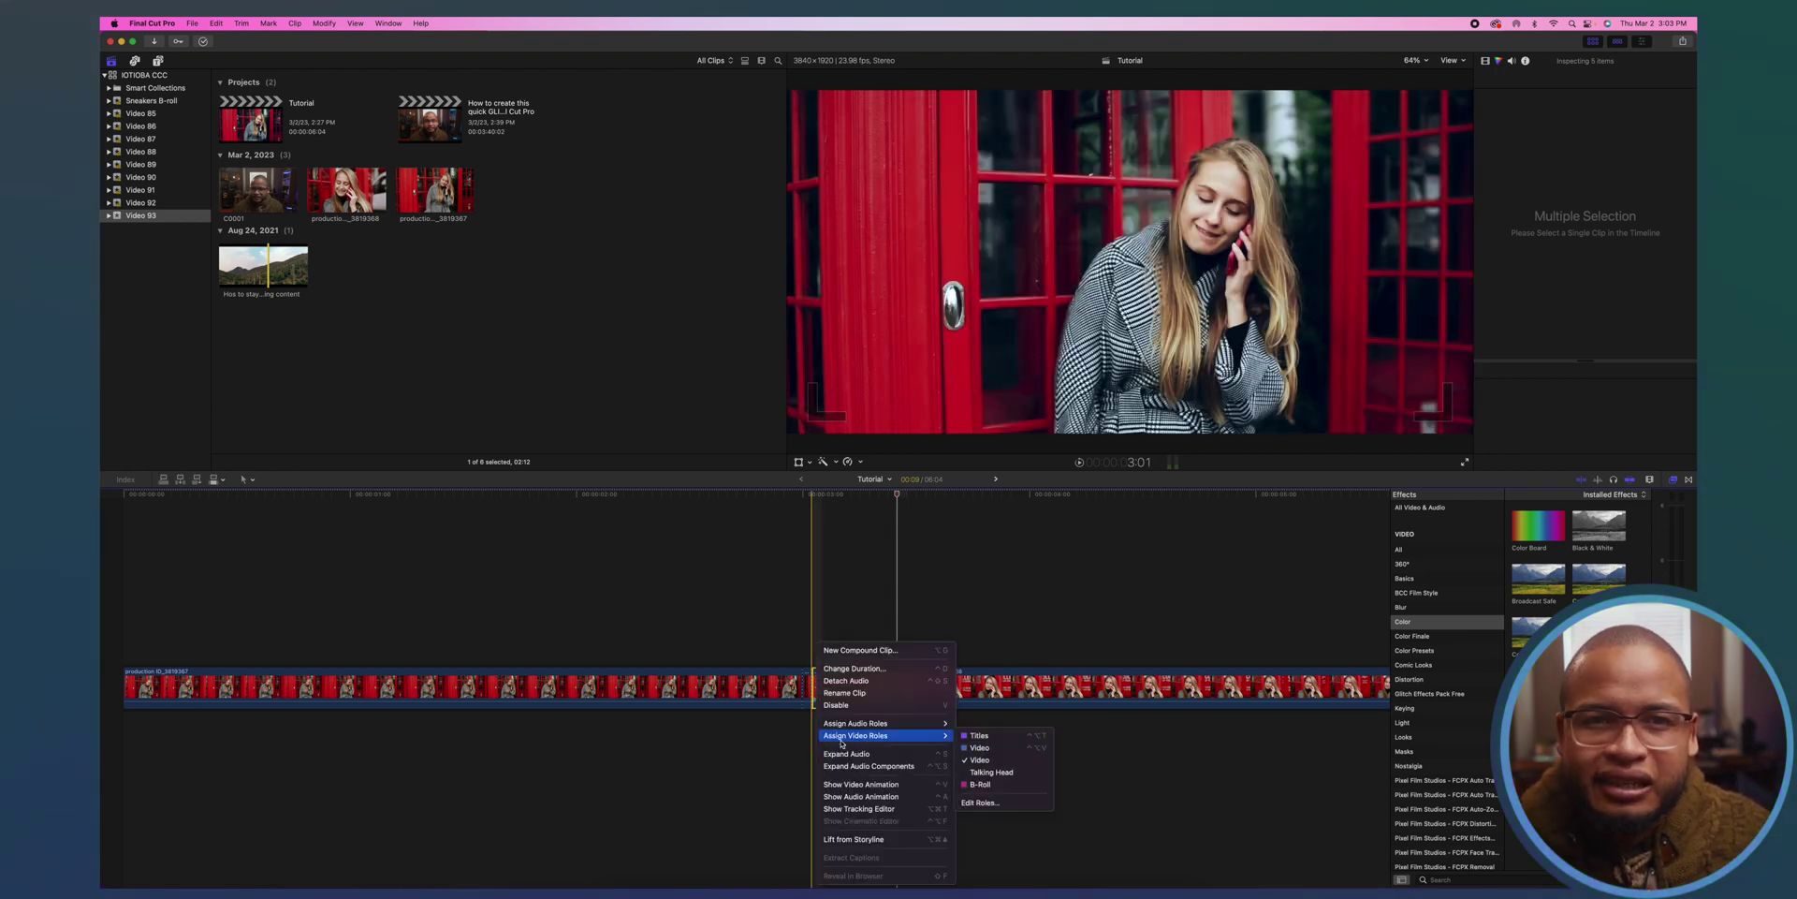
click(861, 839)
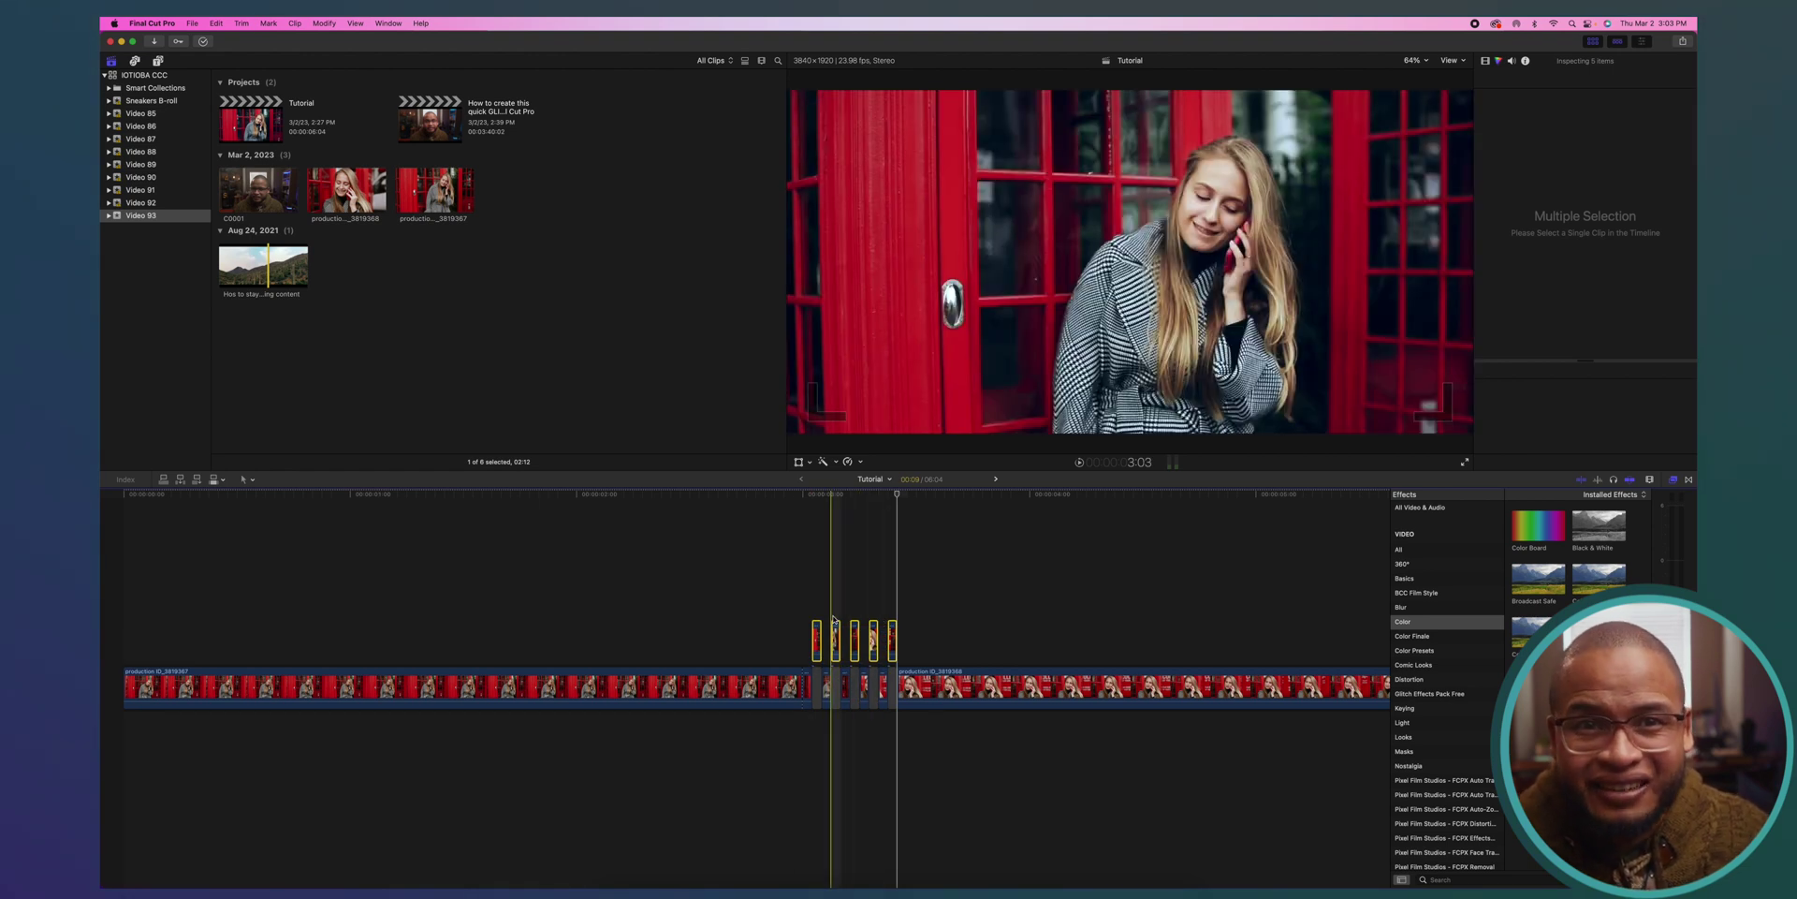
key(Delete)
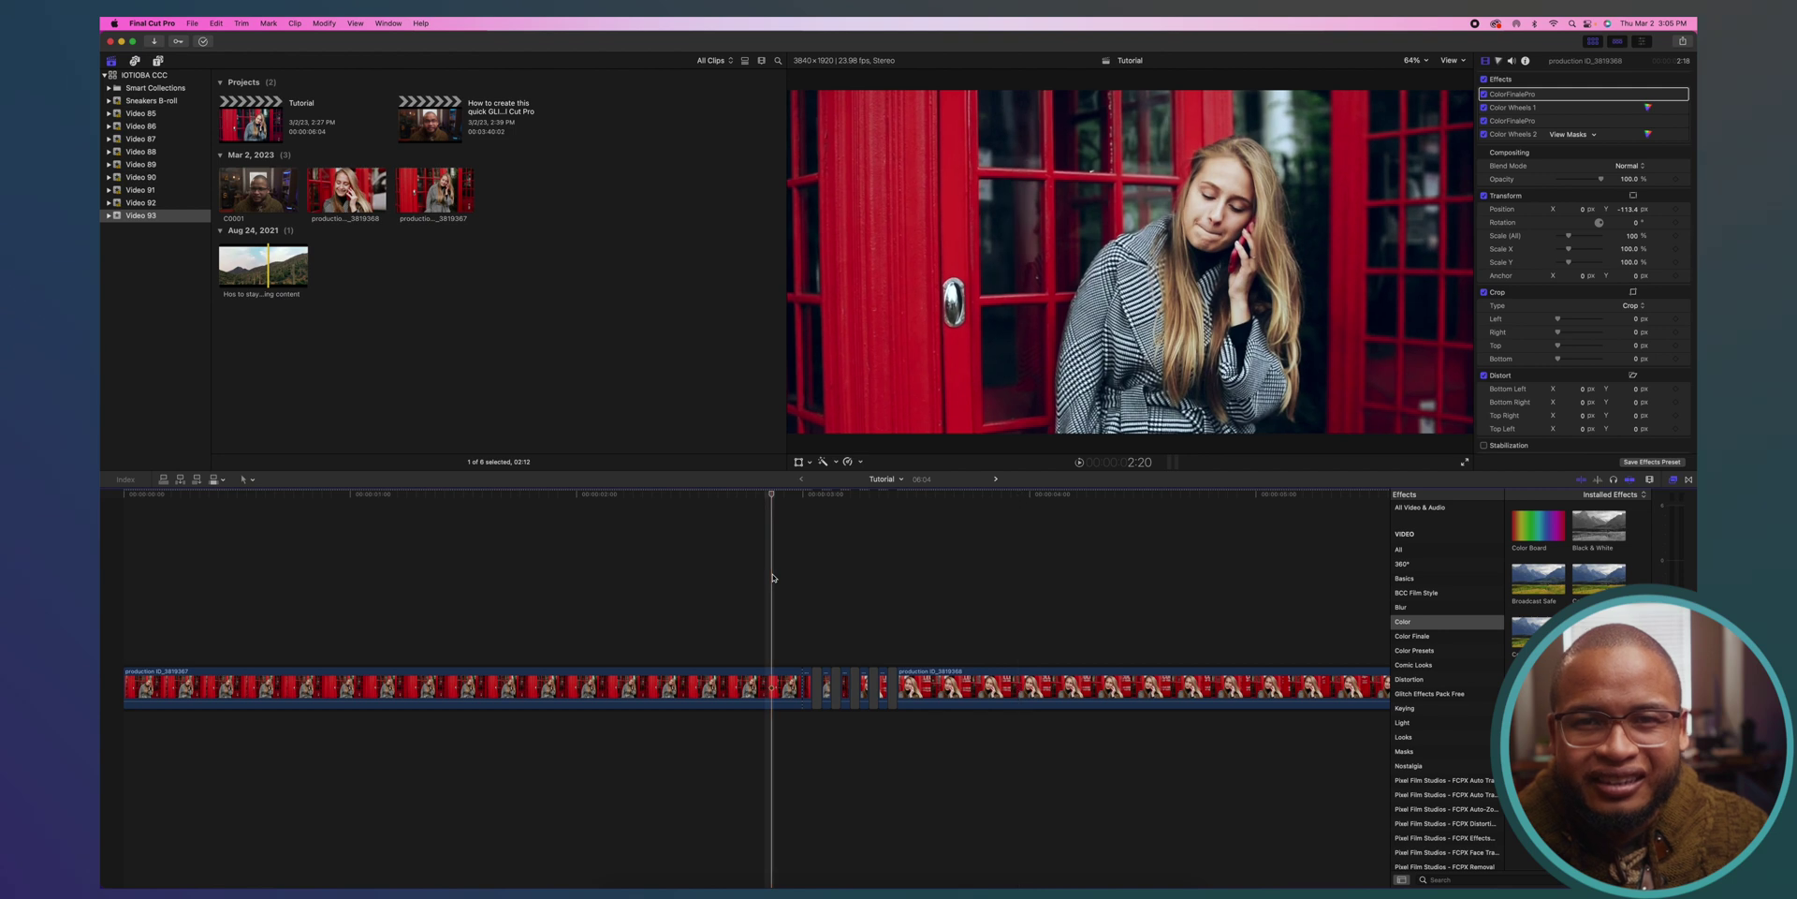
key(space)
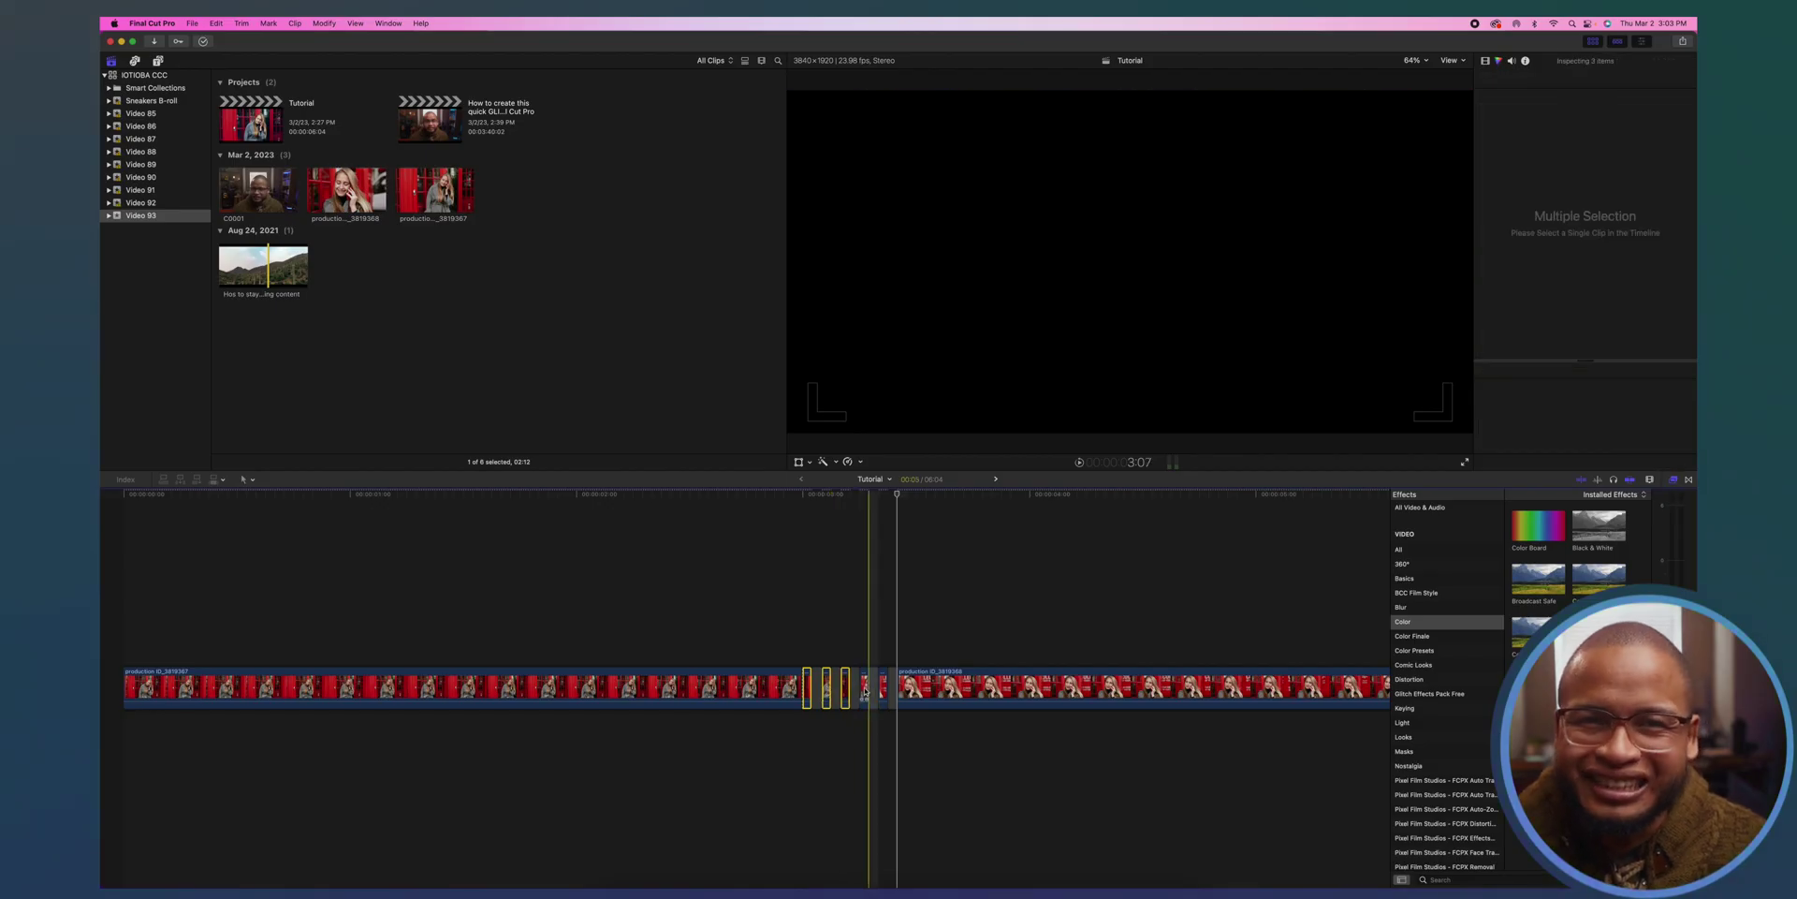
Step: Copy the five frame-cut clips above the storyline and shift them left to about -63.7 px Position X
super+click(882, 691)
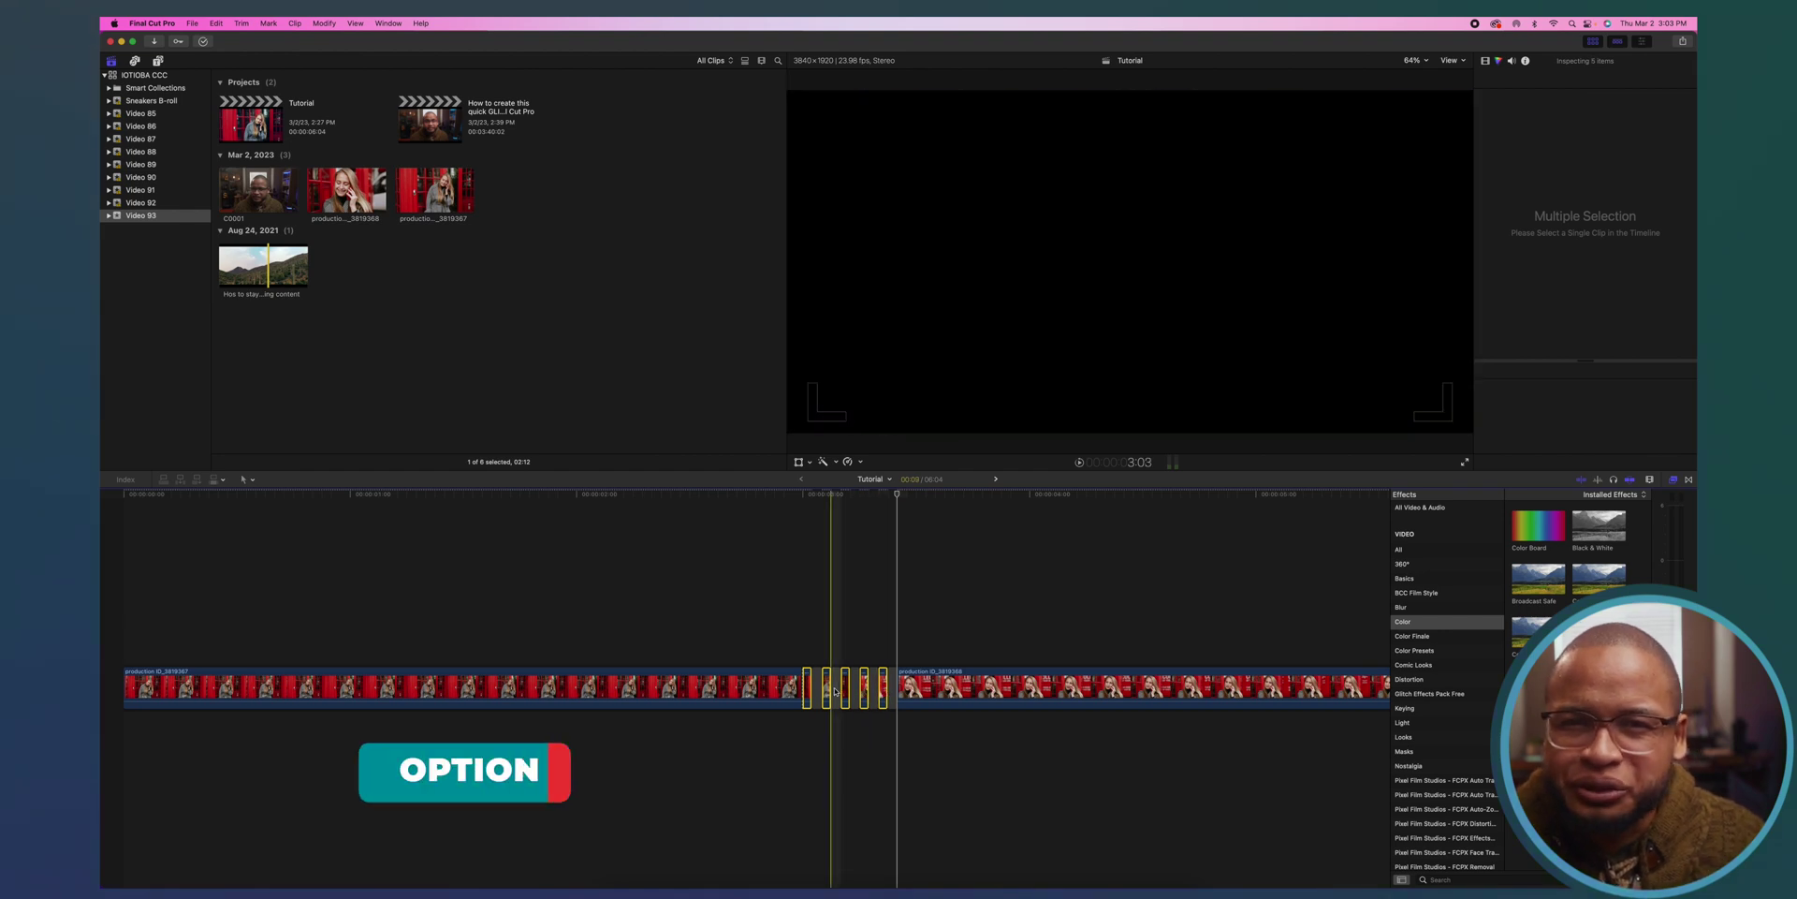
drag(807, 688, 811, 629)
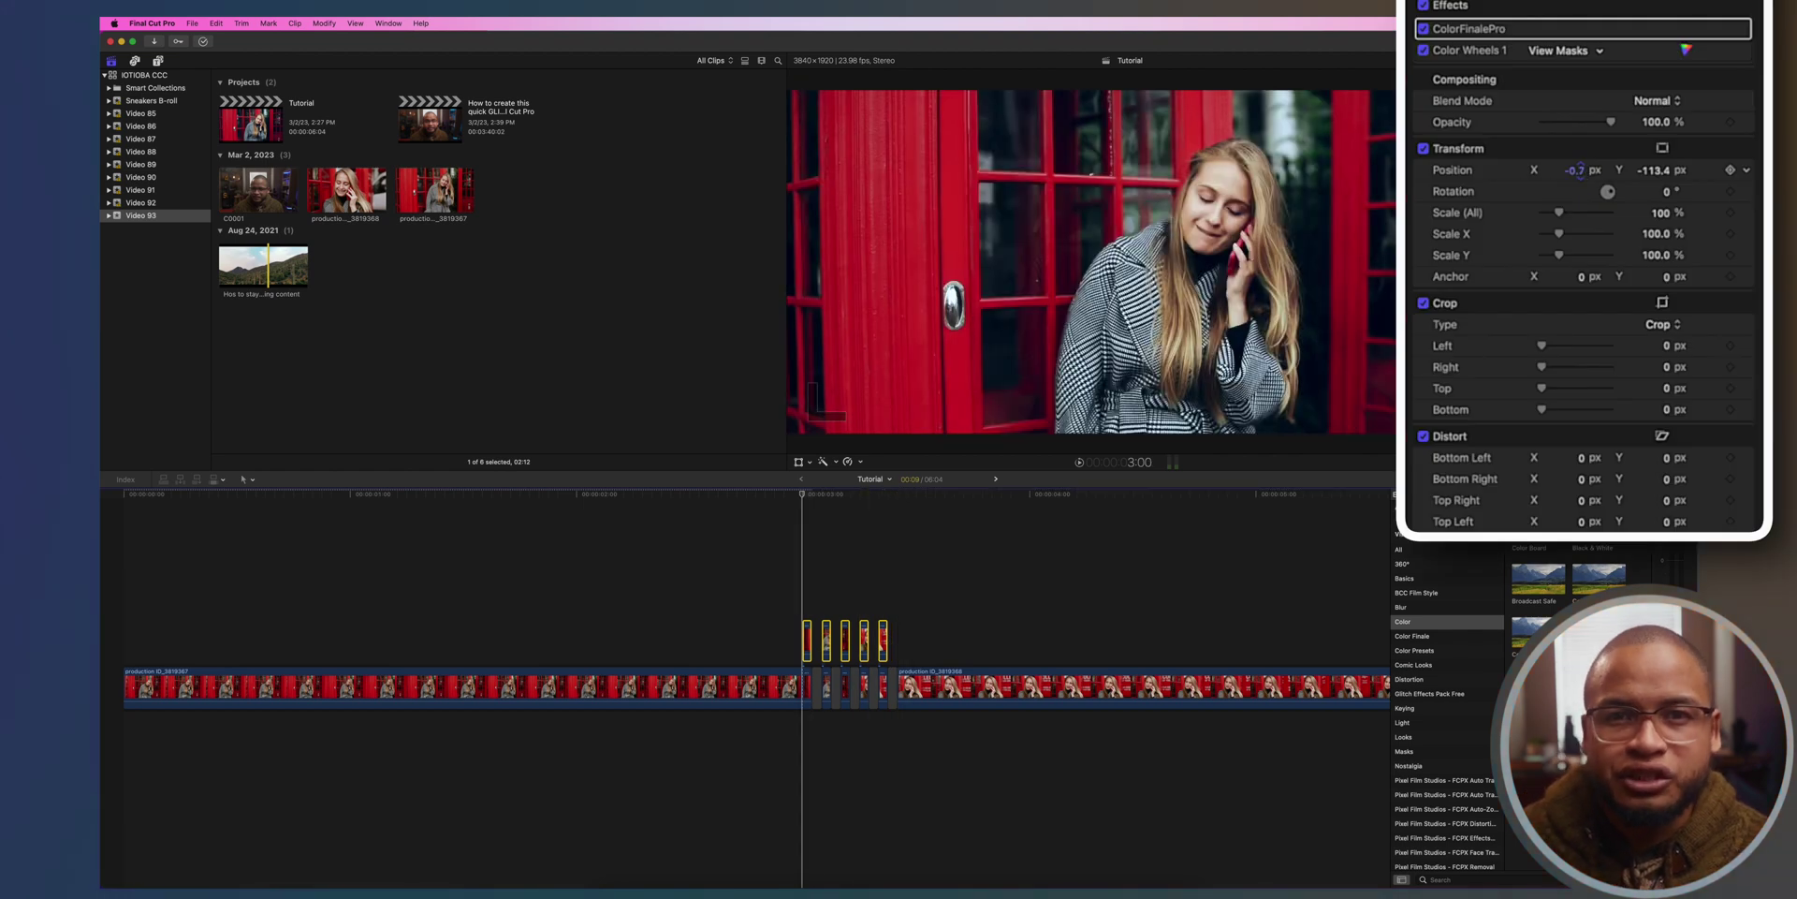
drag(1579, 178, 1580, 177)
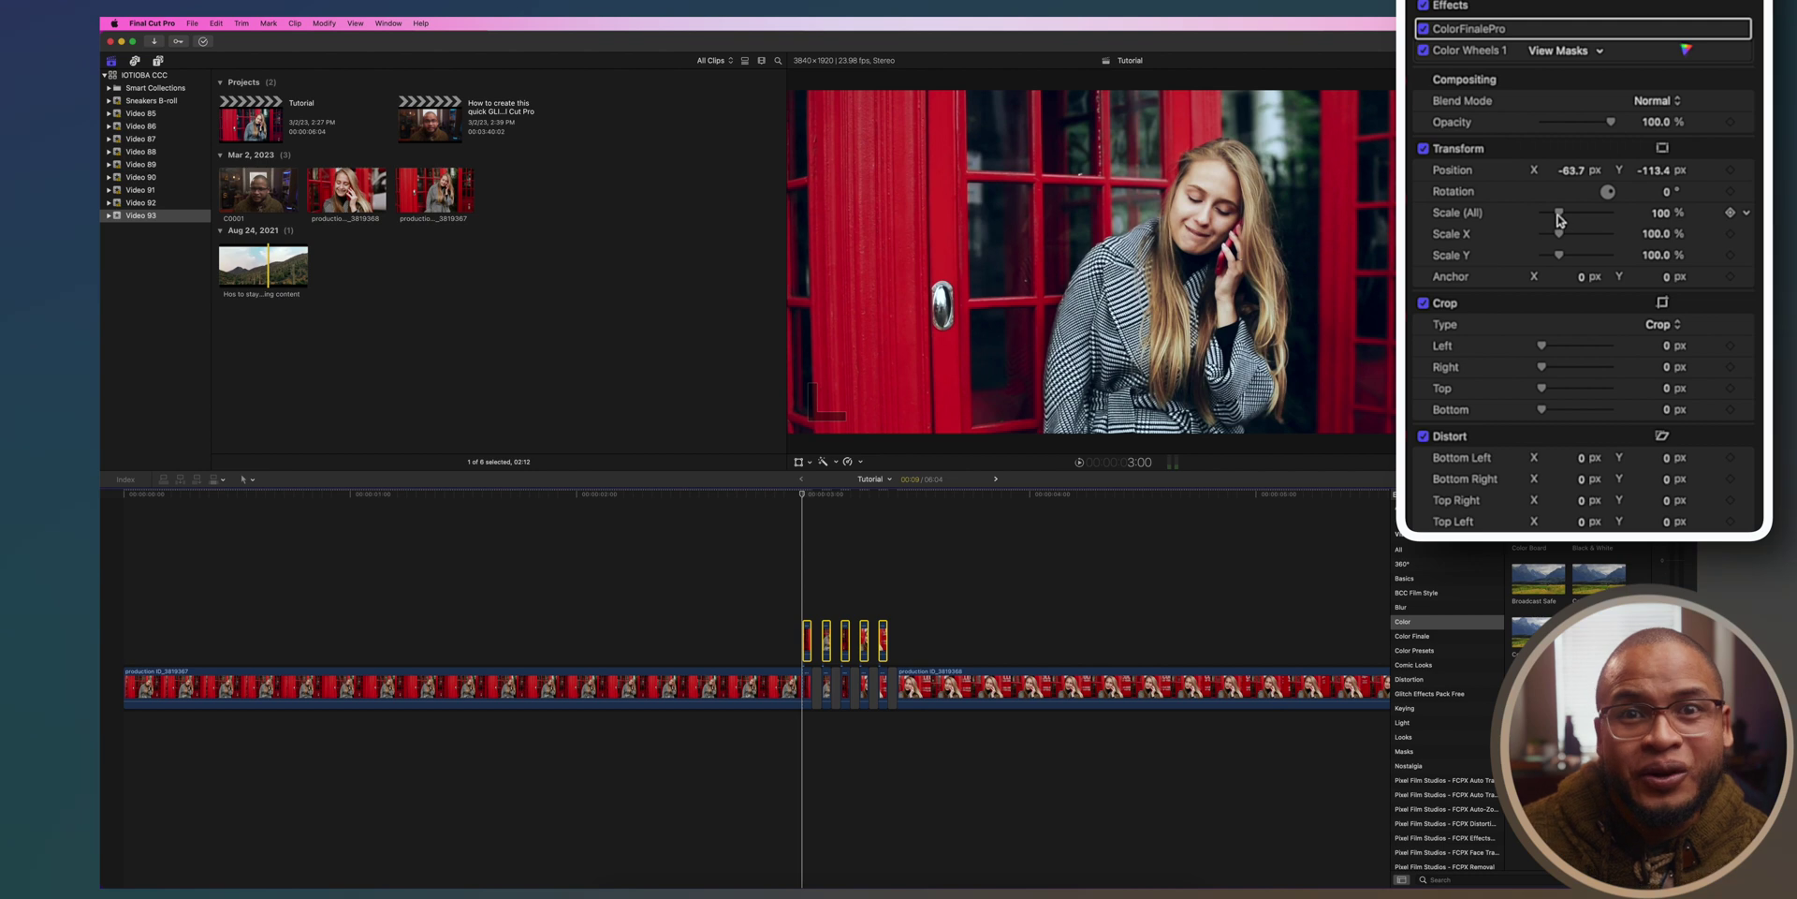
Step: Give the duplicate clips 106% scale and 37.84% opacity, then preview the transition
drag(1559, 218, 1562, 217)
click(1607, 124)
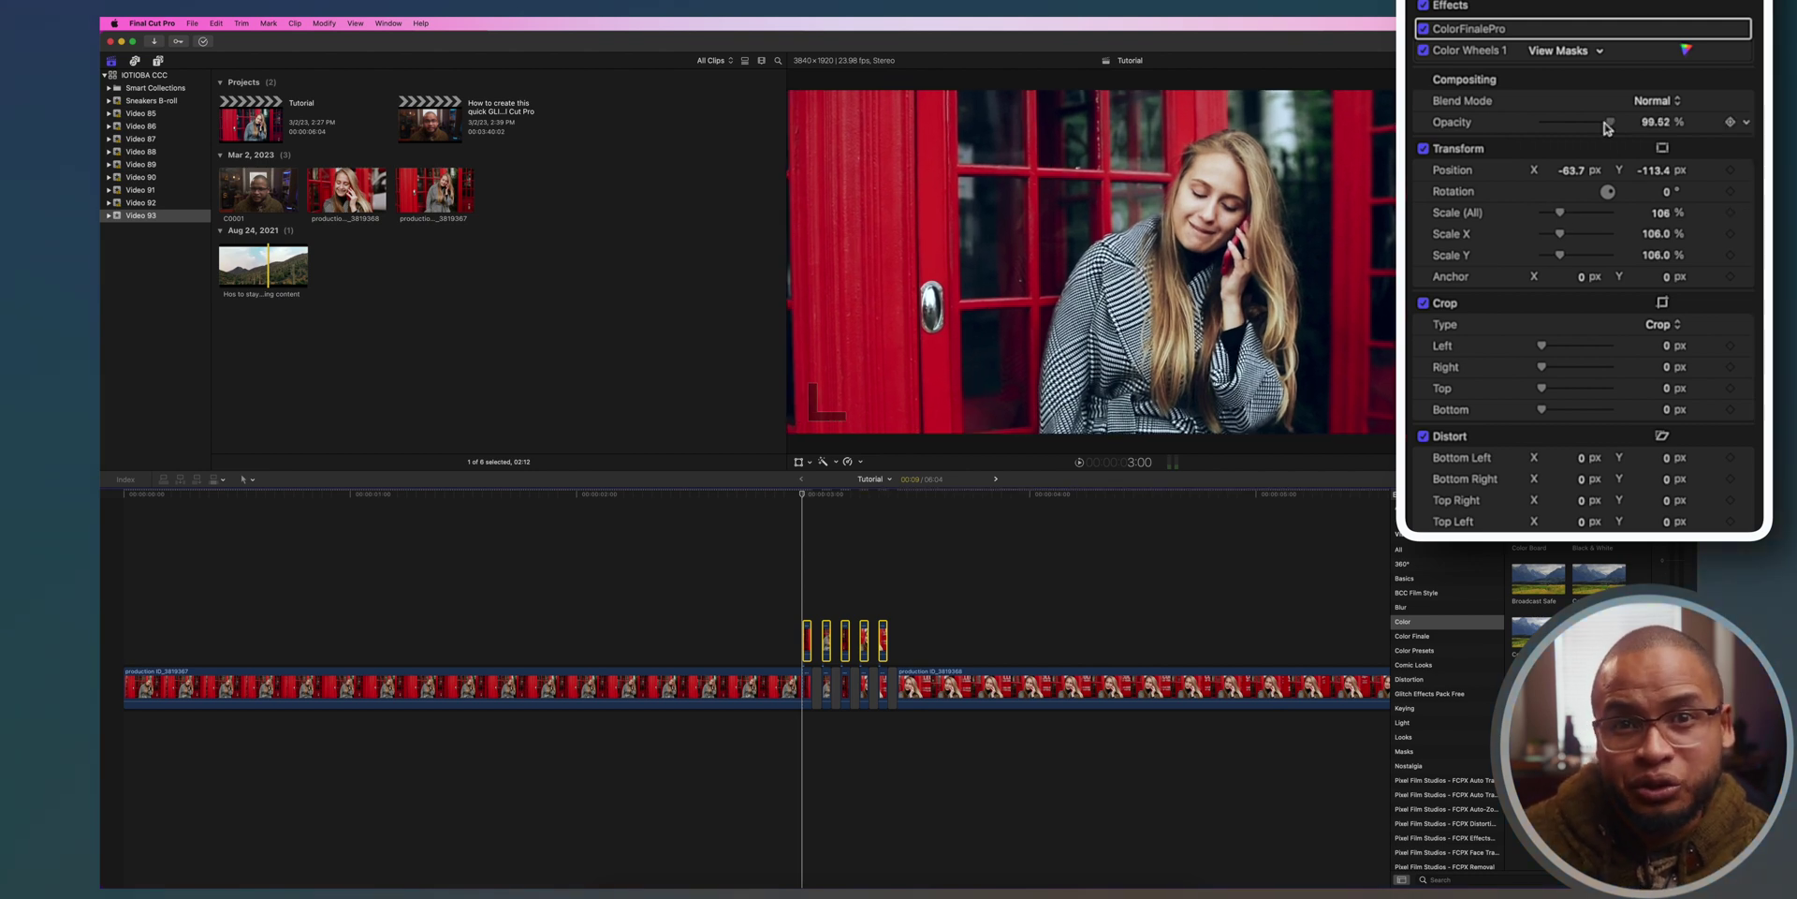
drag(1601, 128, 1596, 129)
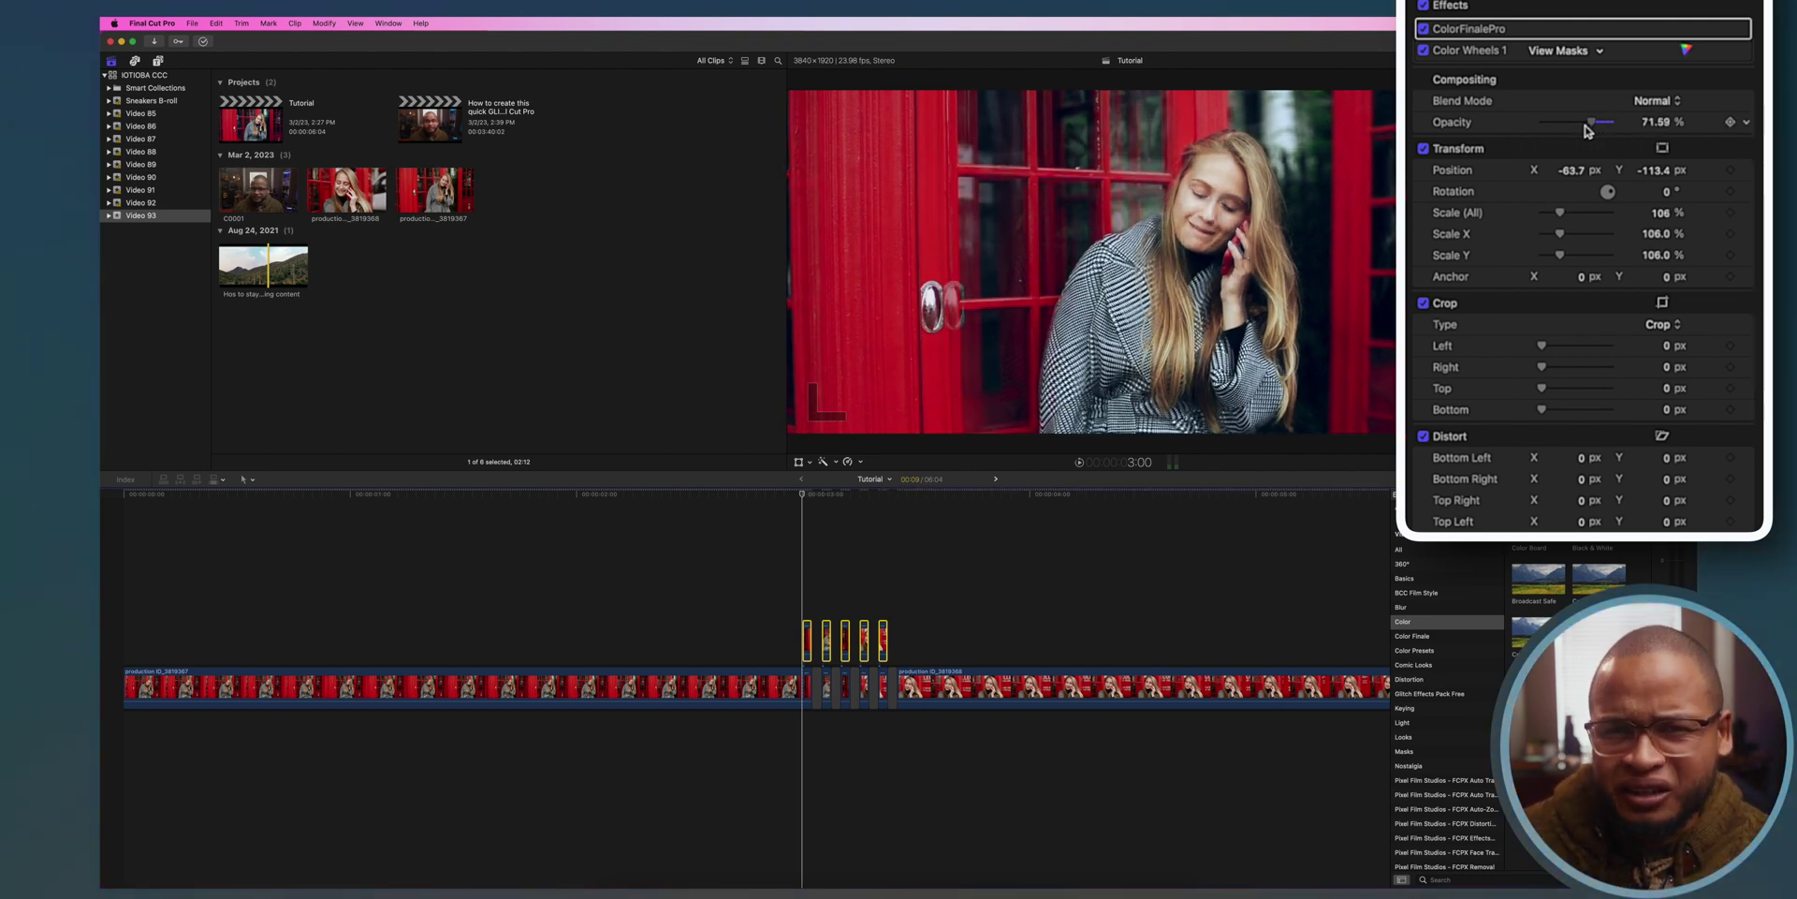
drag(1578, 132, 1575, 160)
click(1019, 493)
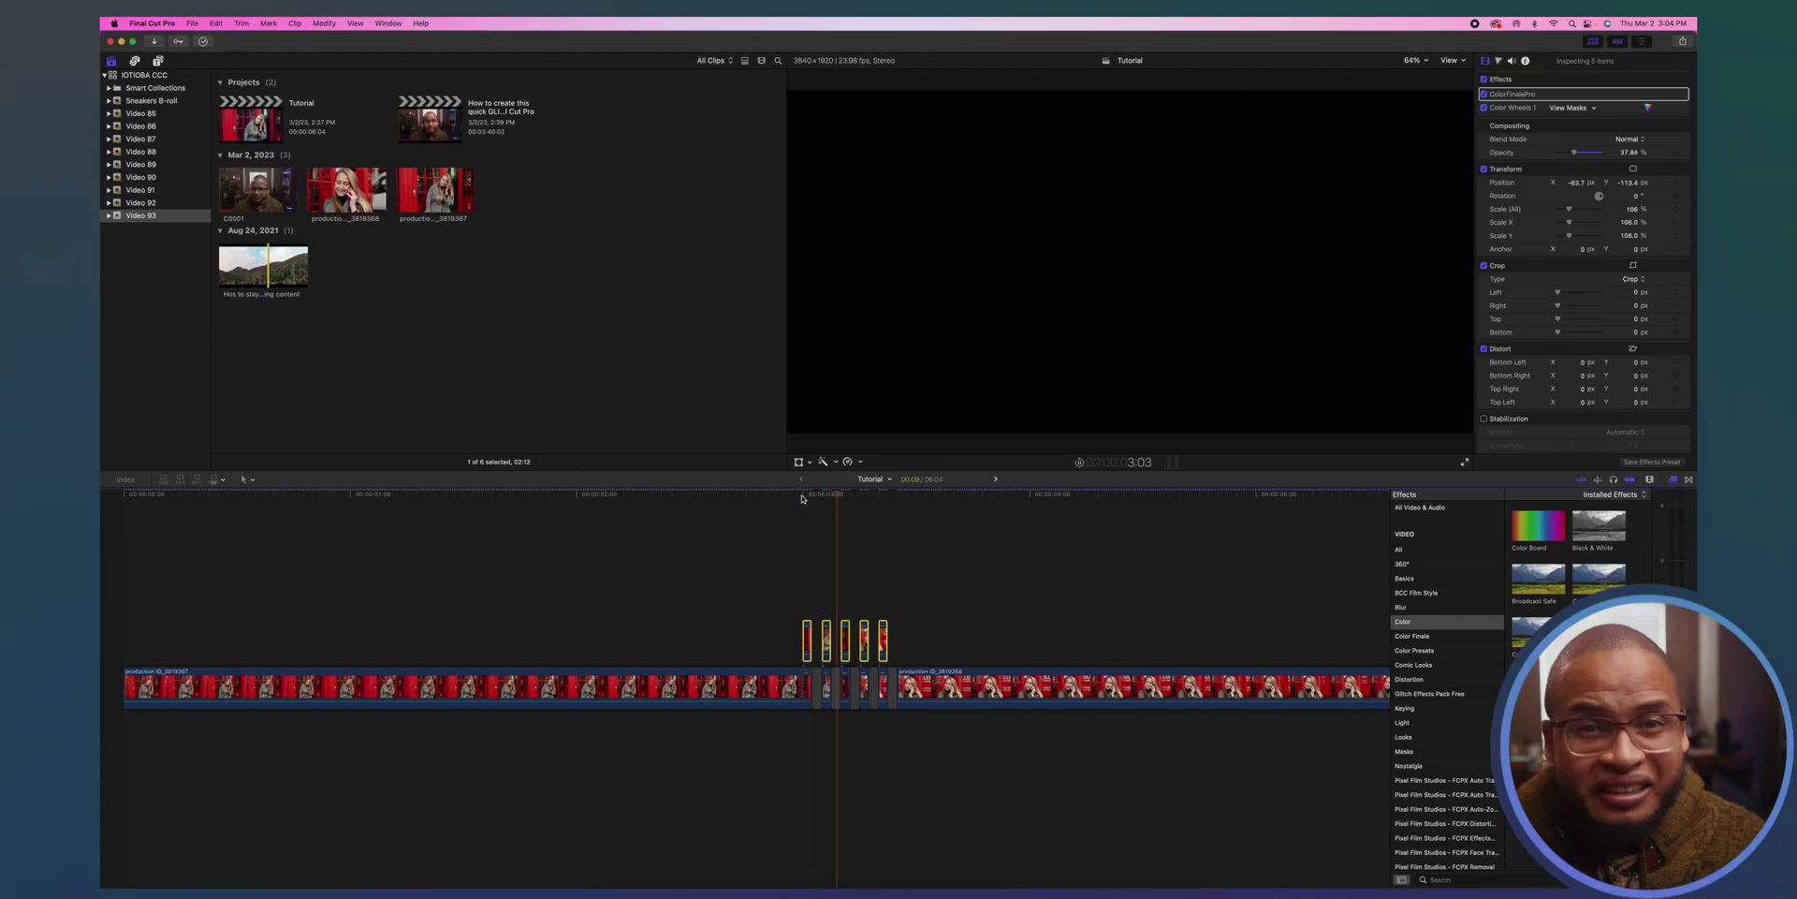
click(801, 497)
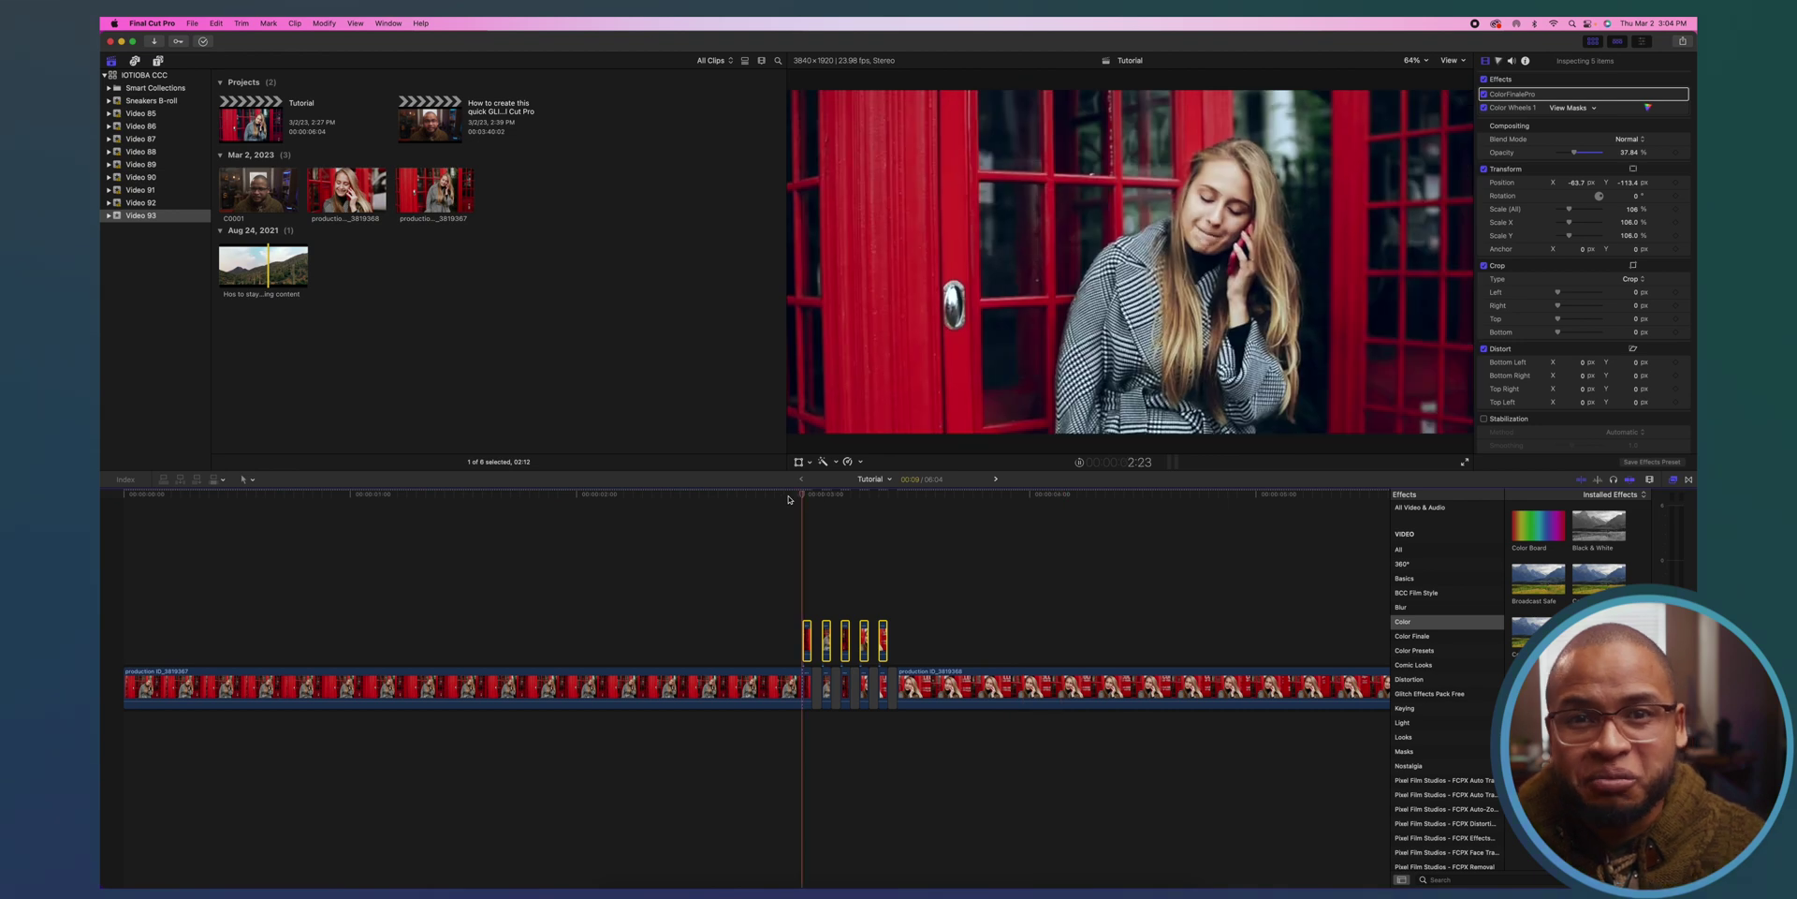
key(space)
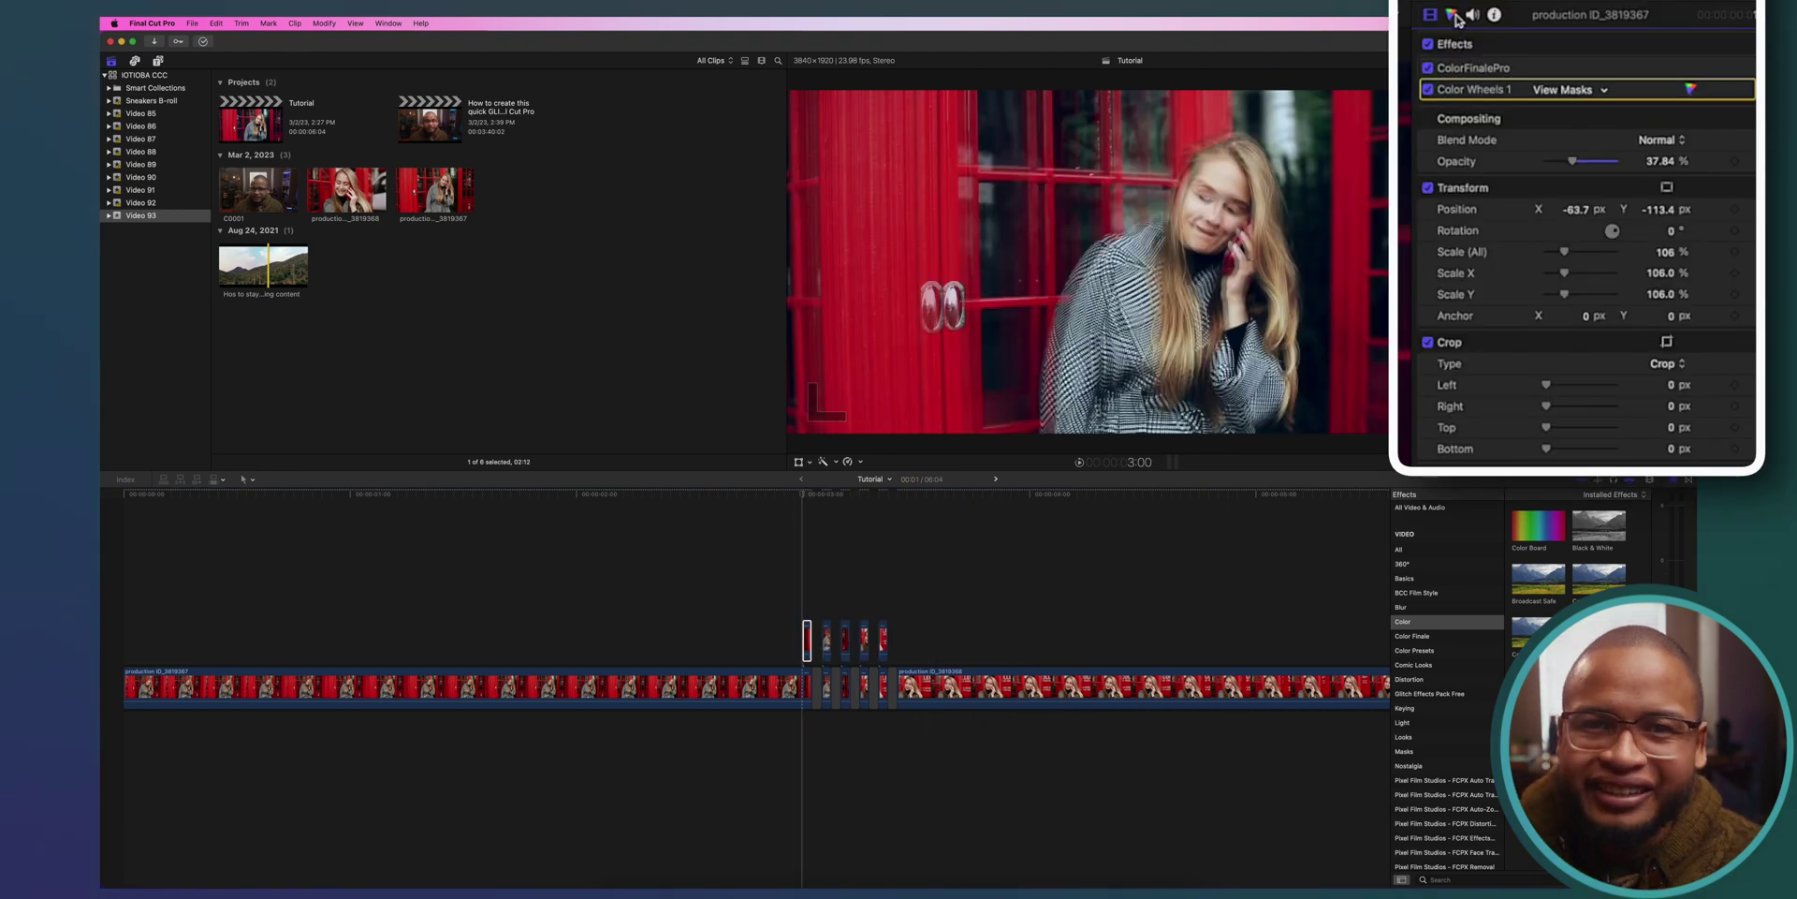
Step: Add a Color Wheels correction and shift the copies' hue, setting one copy to 0°
click(1454, 15)
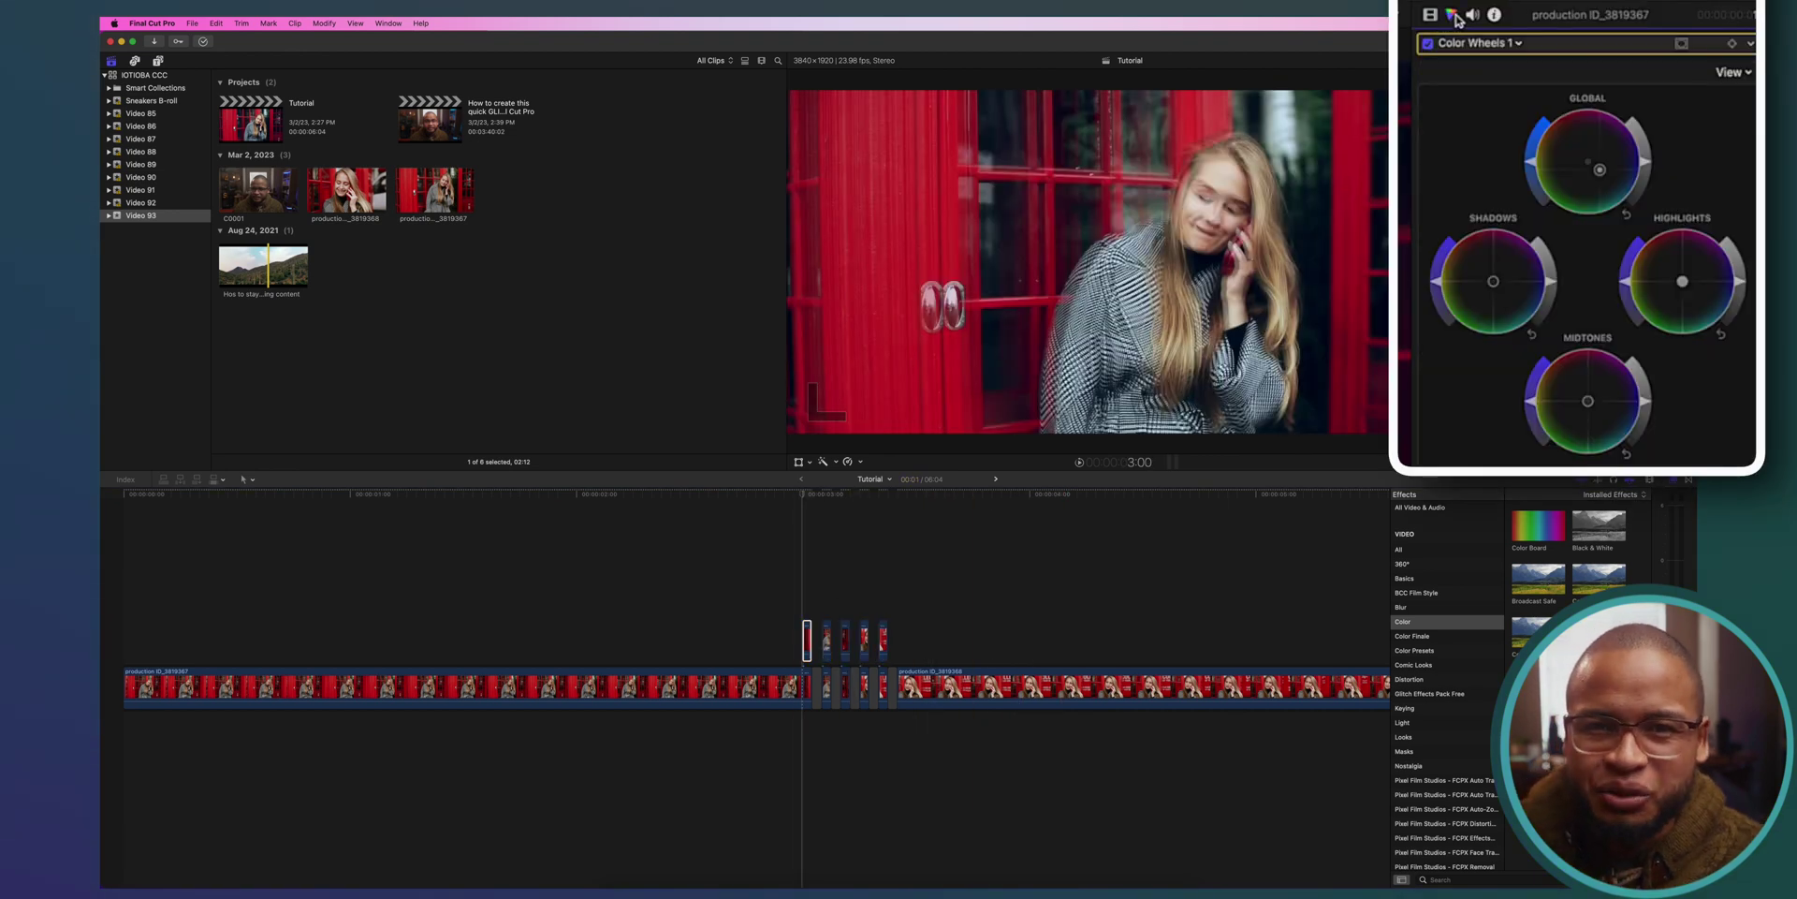
click(1479, 43)
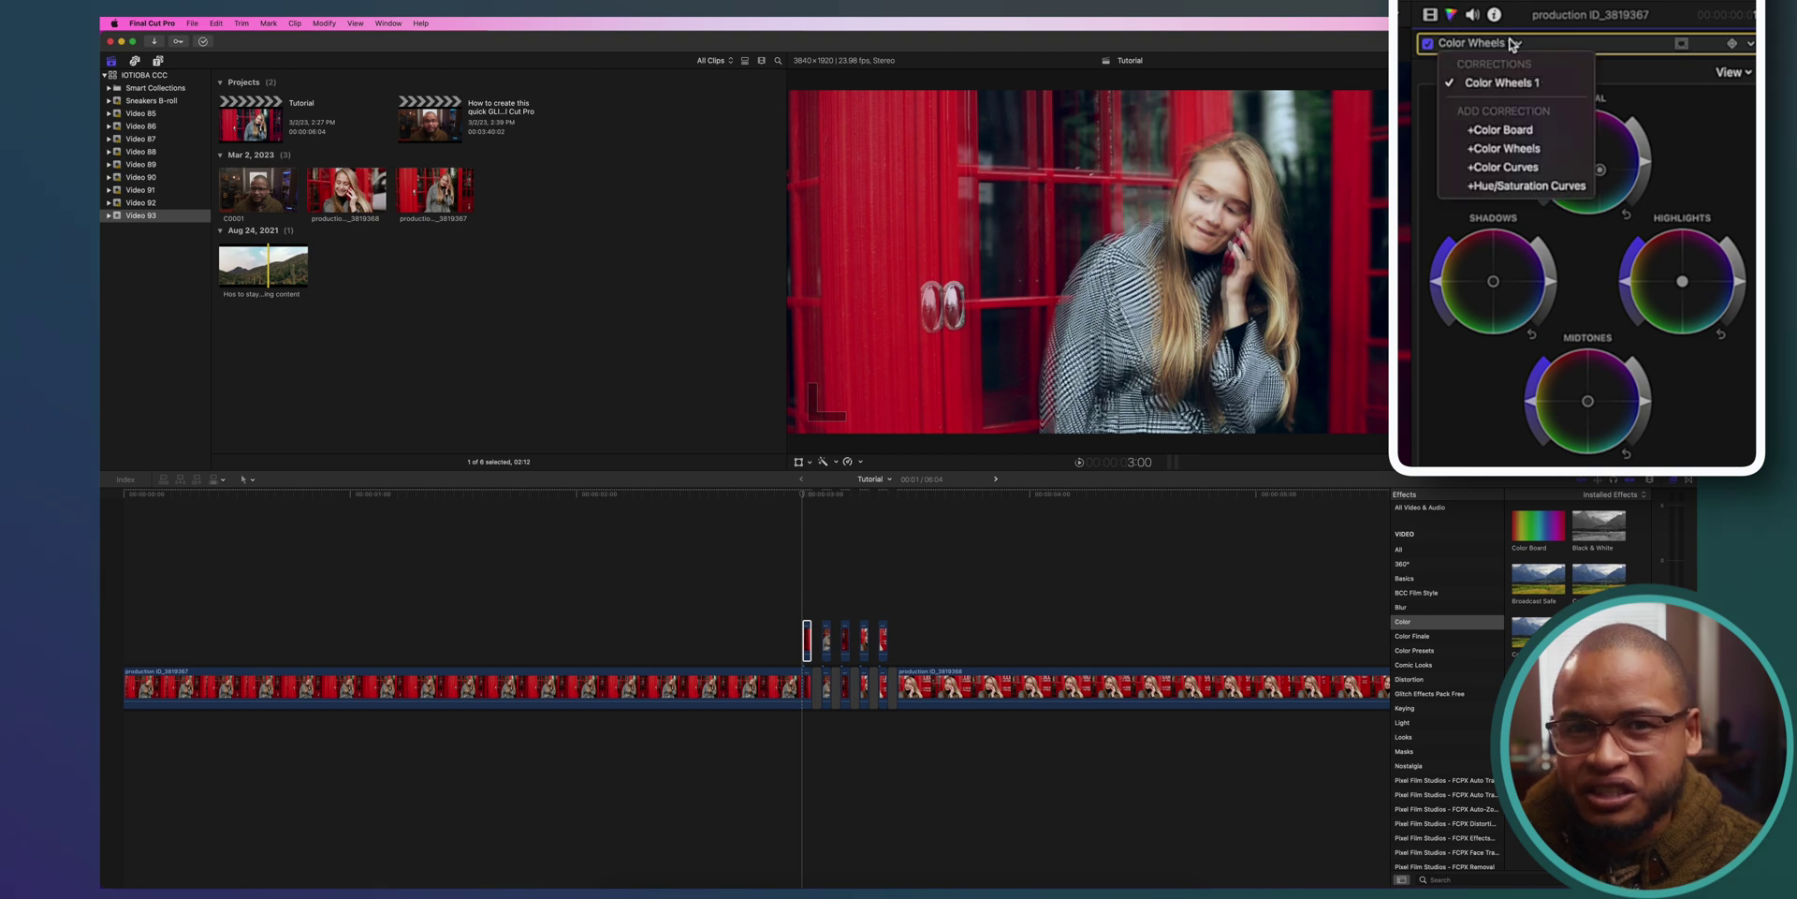
click(1518, 149)
scroll(1591, 328, down, 3)
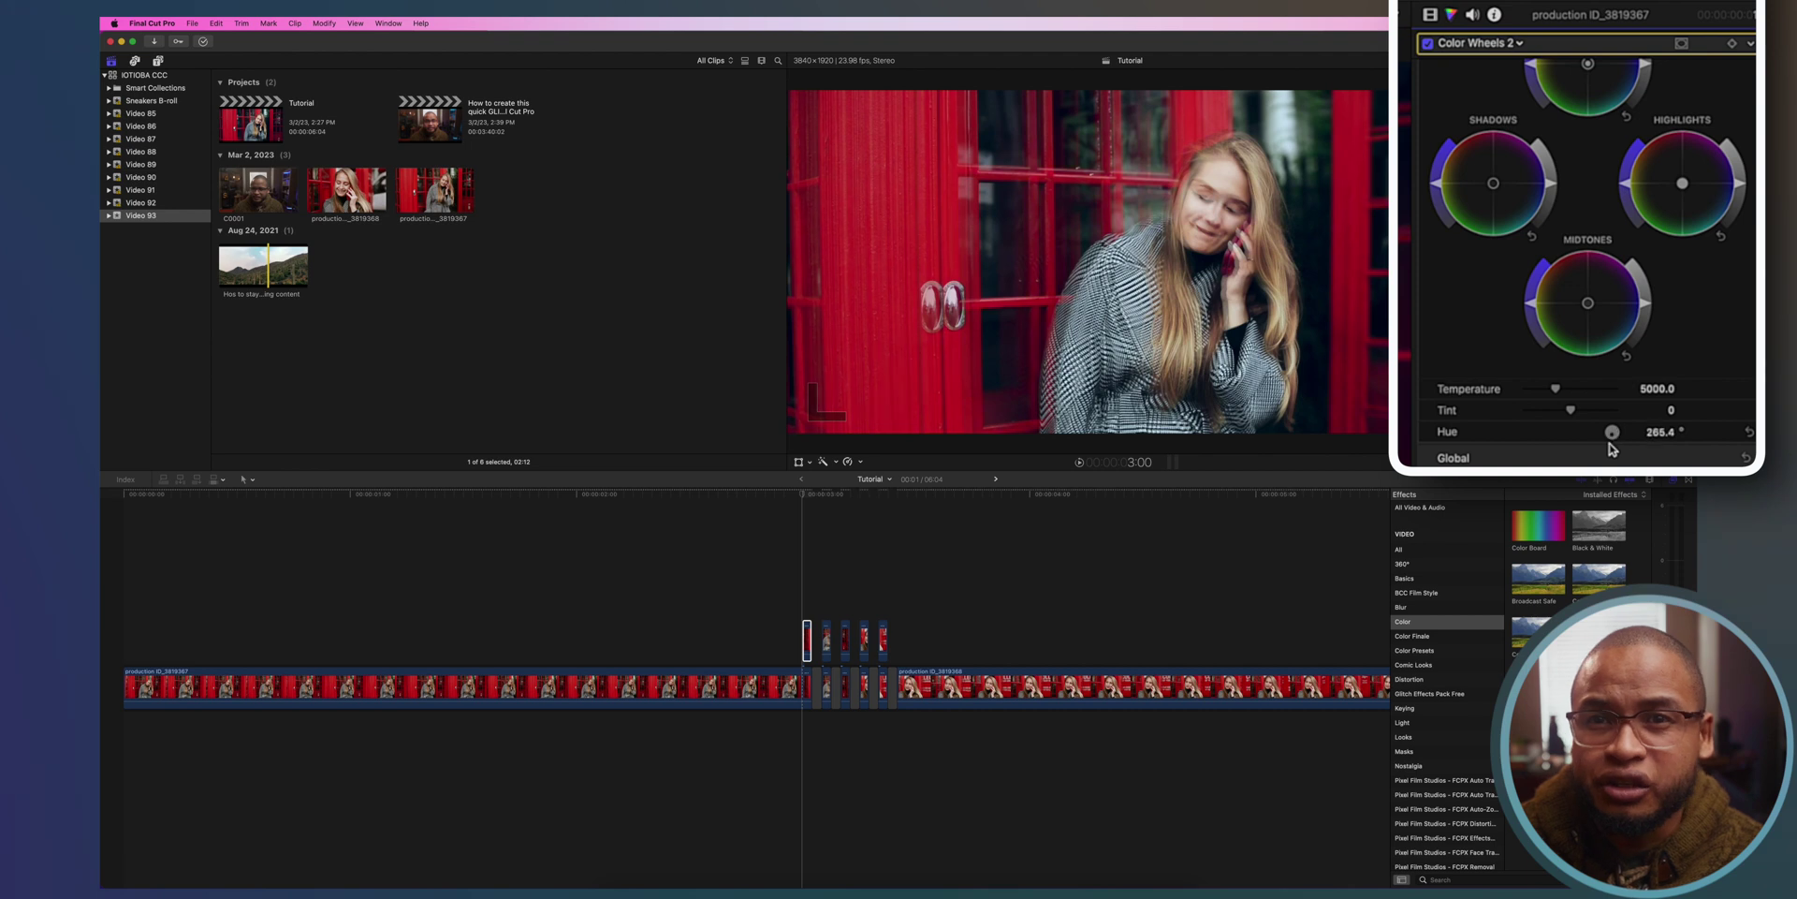
drag(1611, 449, 1601, 451)
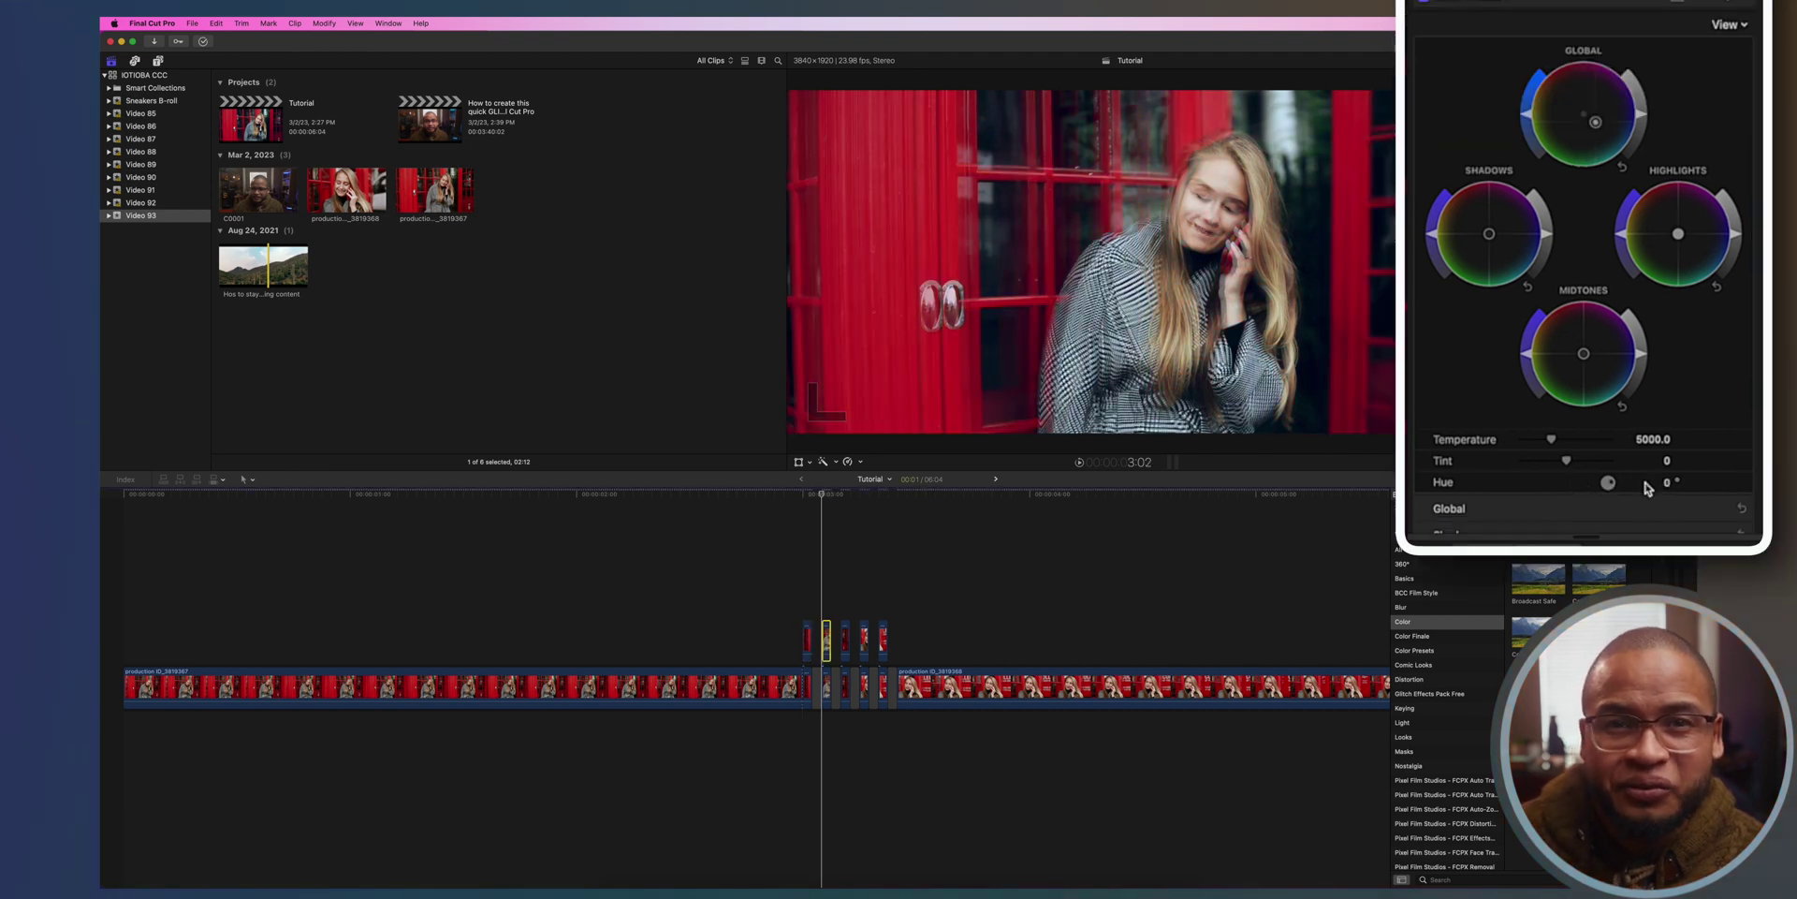
drag(1606, 477, 1598, 506)
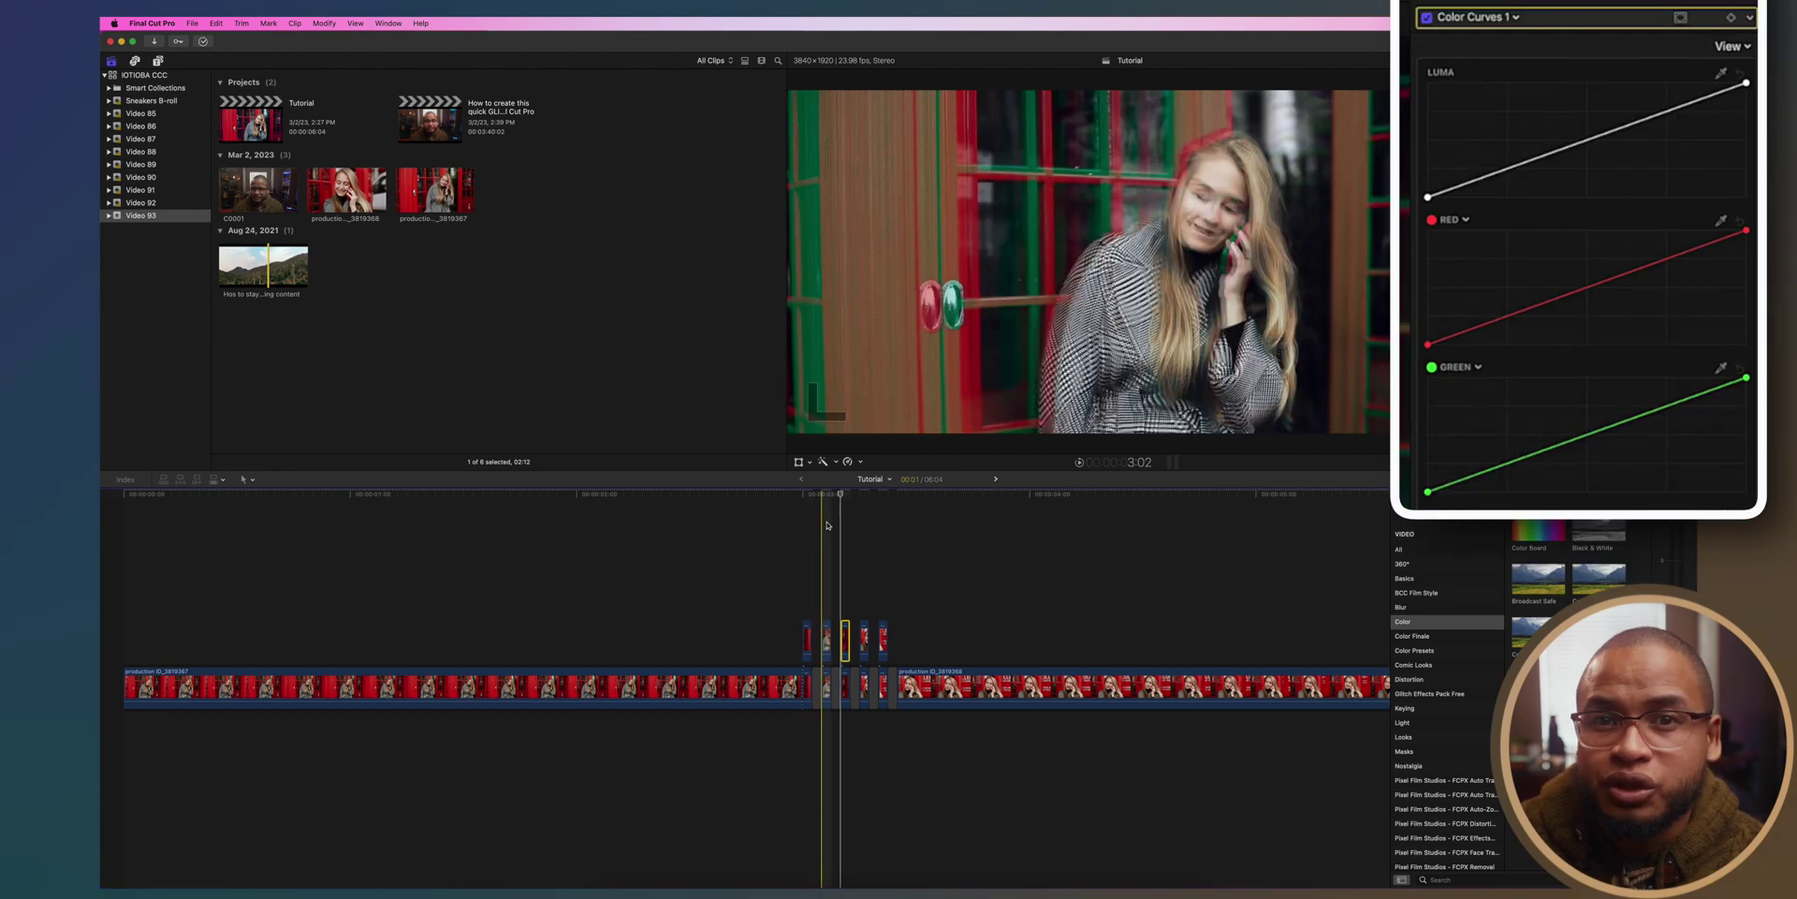
Step: Boost the red and green curves on another copy for a colour tint
click(844, 639)
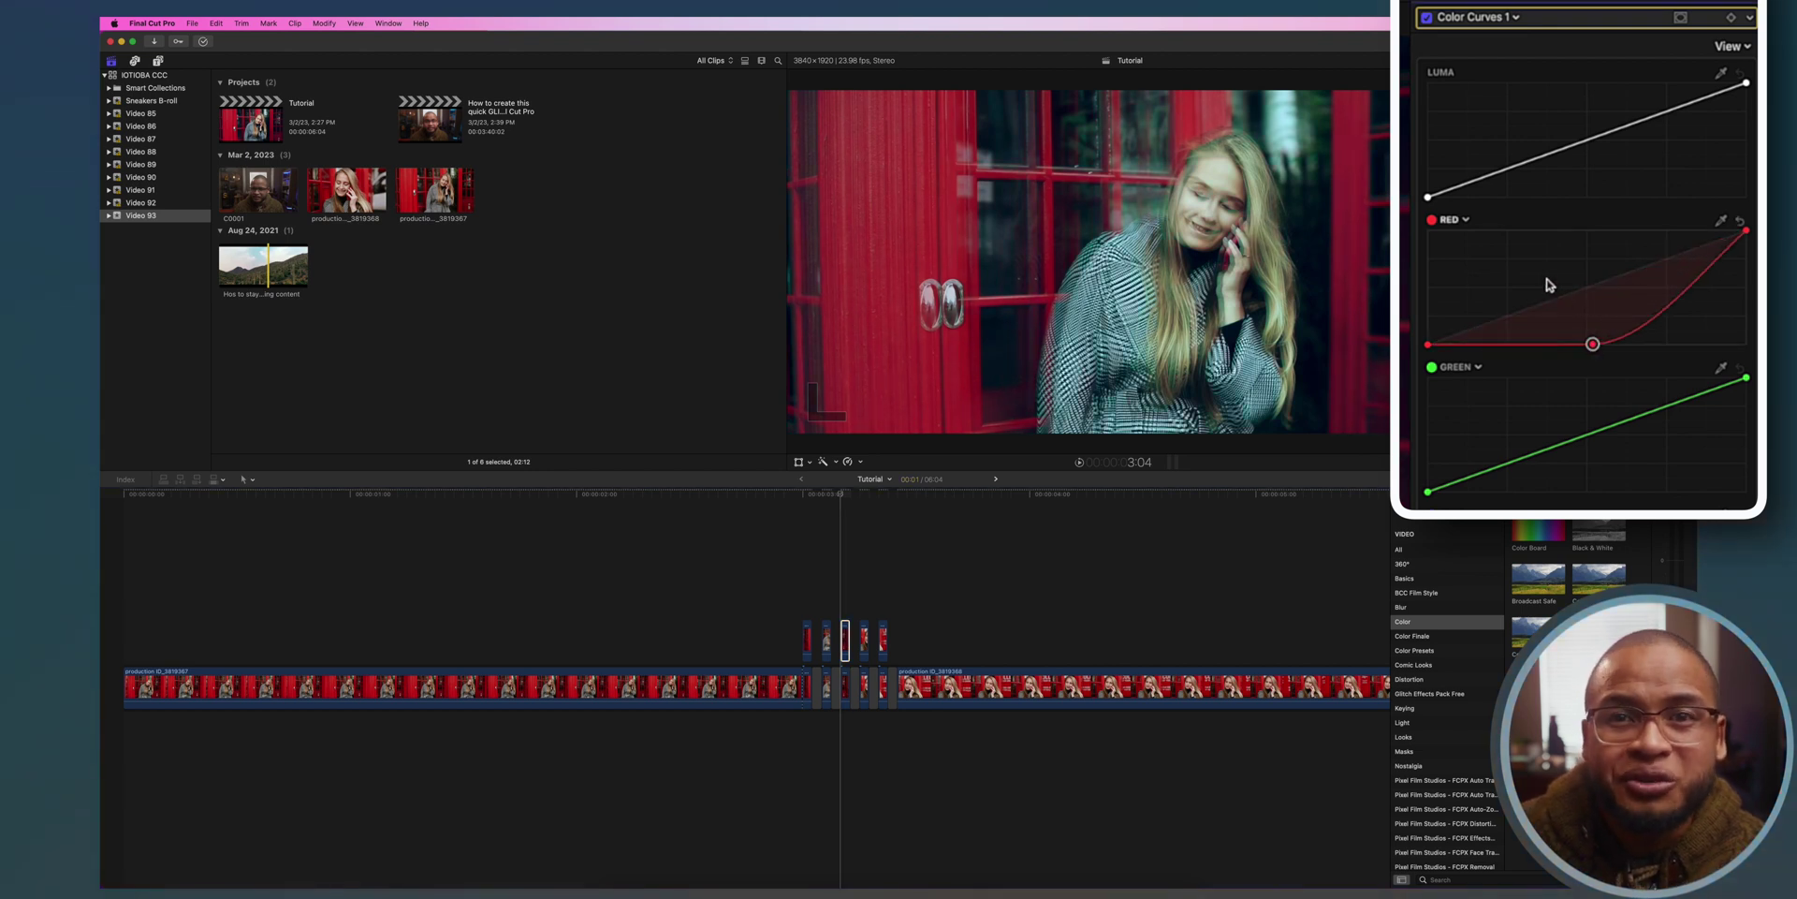
drag(1592, 344, 1545, 268)
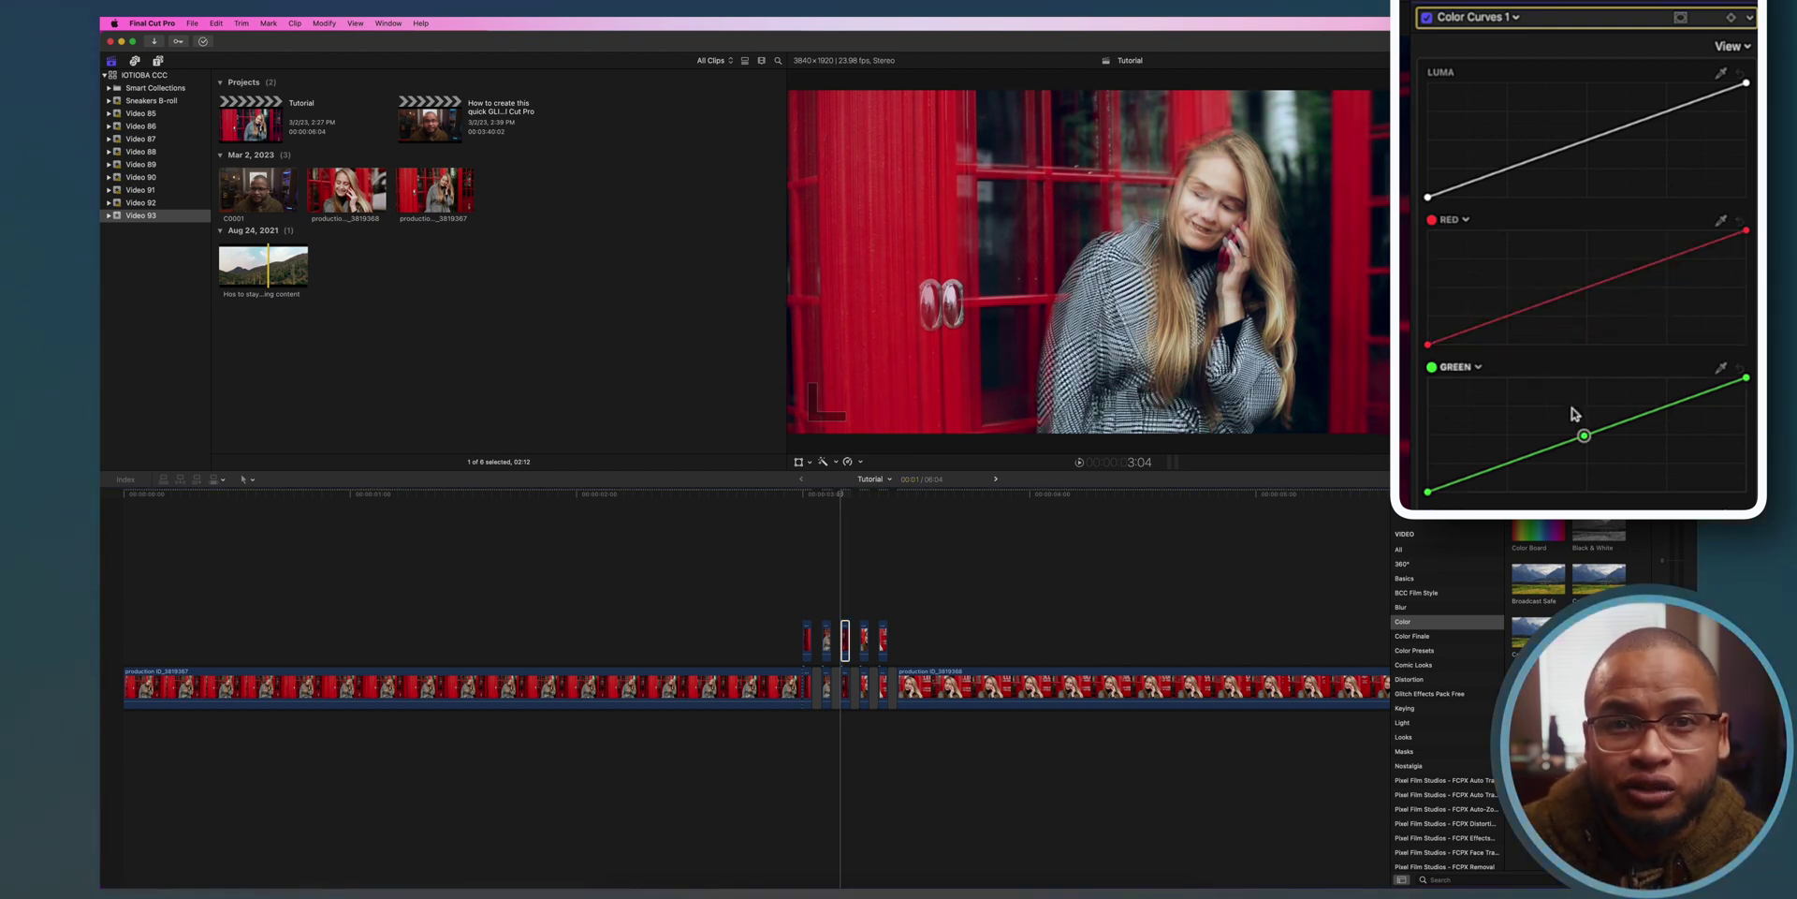
drag(1572, 435, 1572, 404)
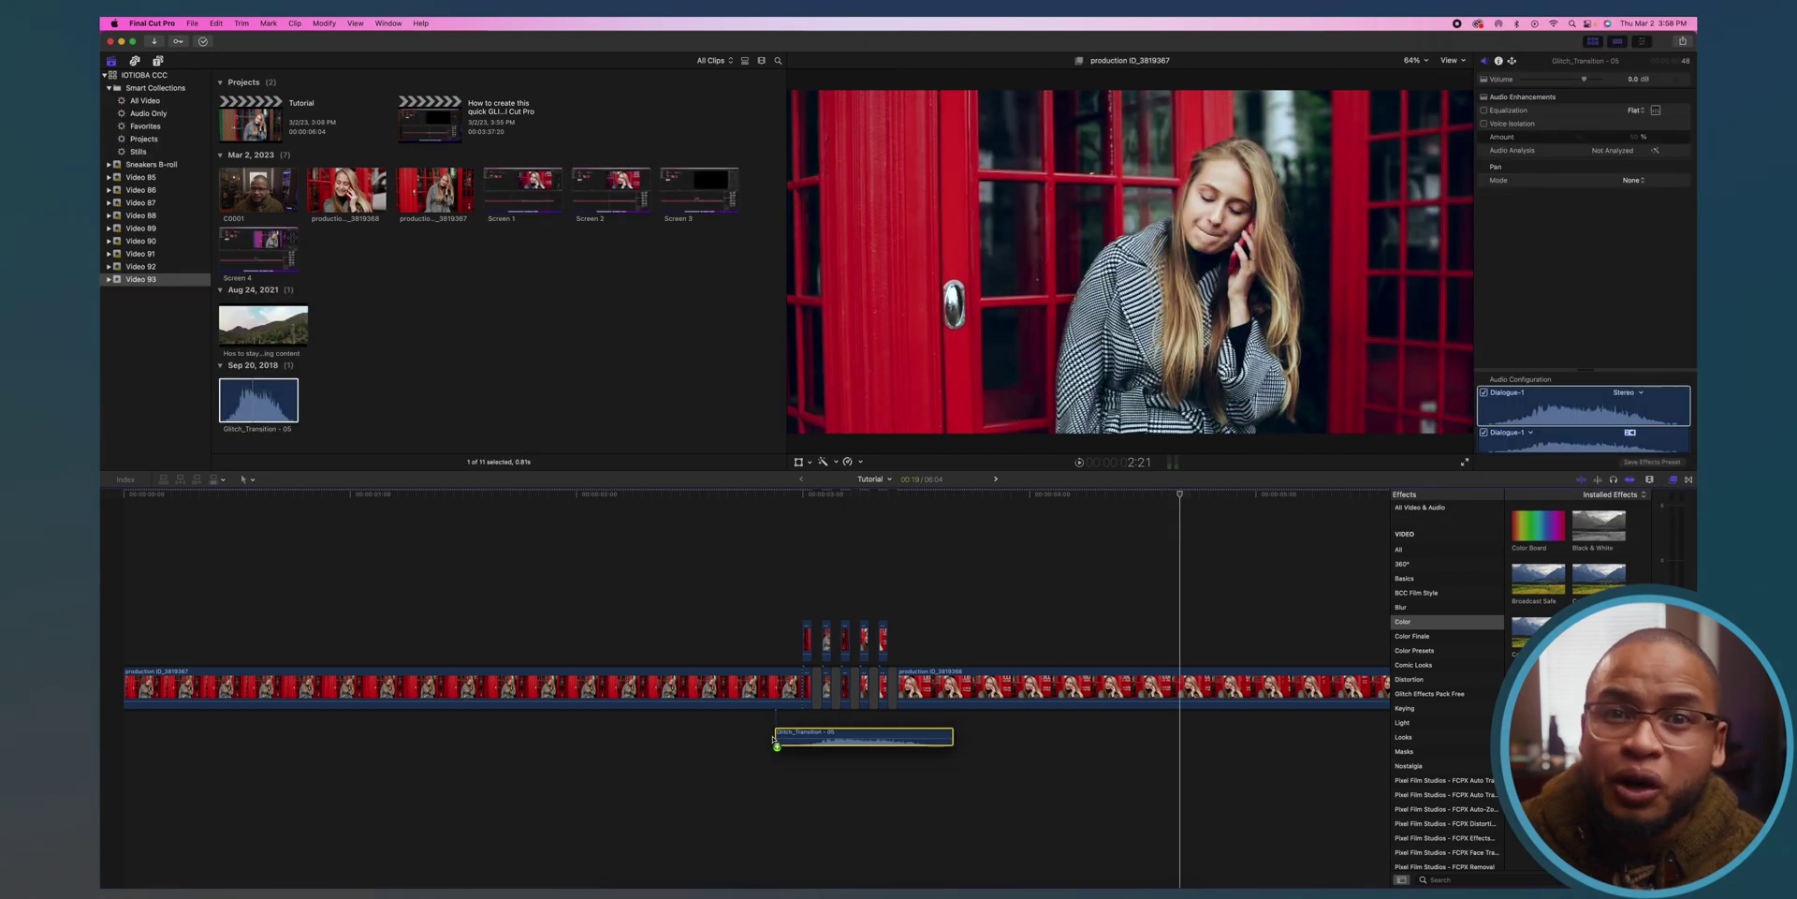
Step: Slide the Glitch_Transition sound under the cut and play back the finished transition
drag(774, 734, 761, 731)
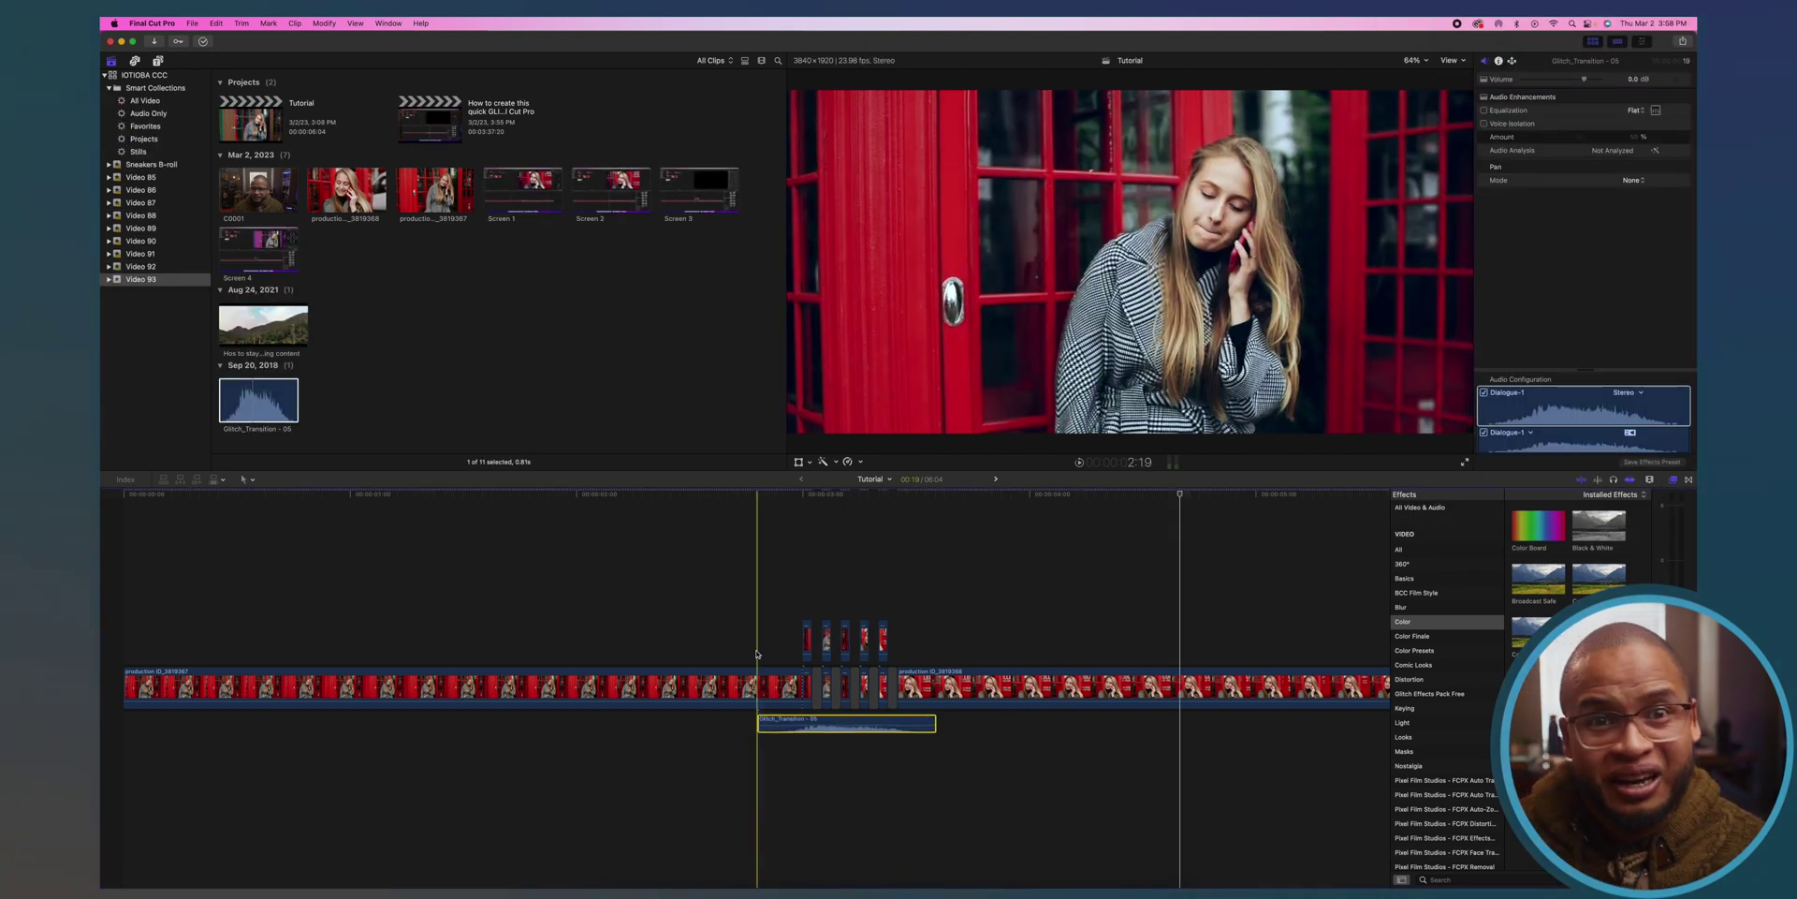
click(737, 554)
key(space)
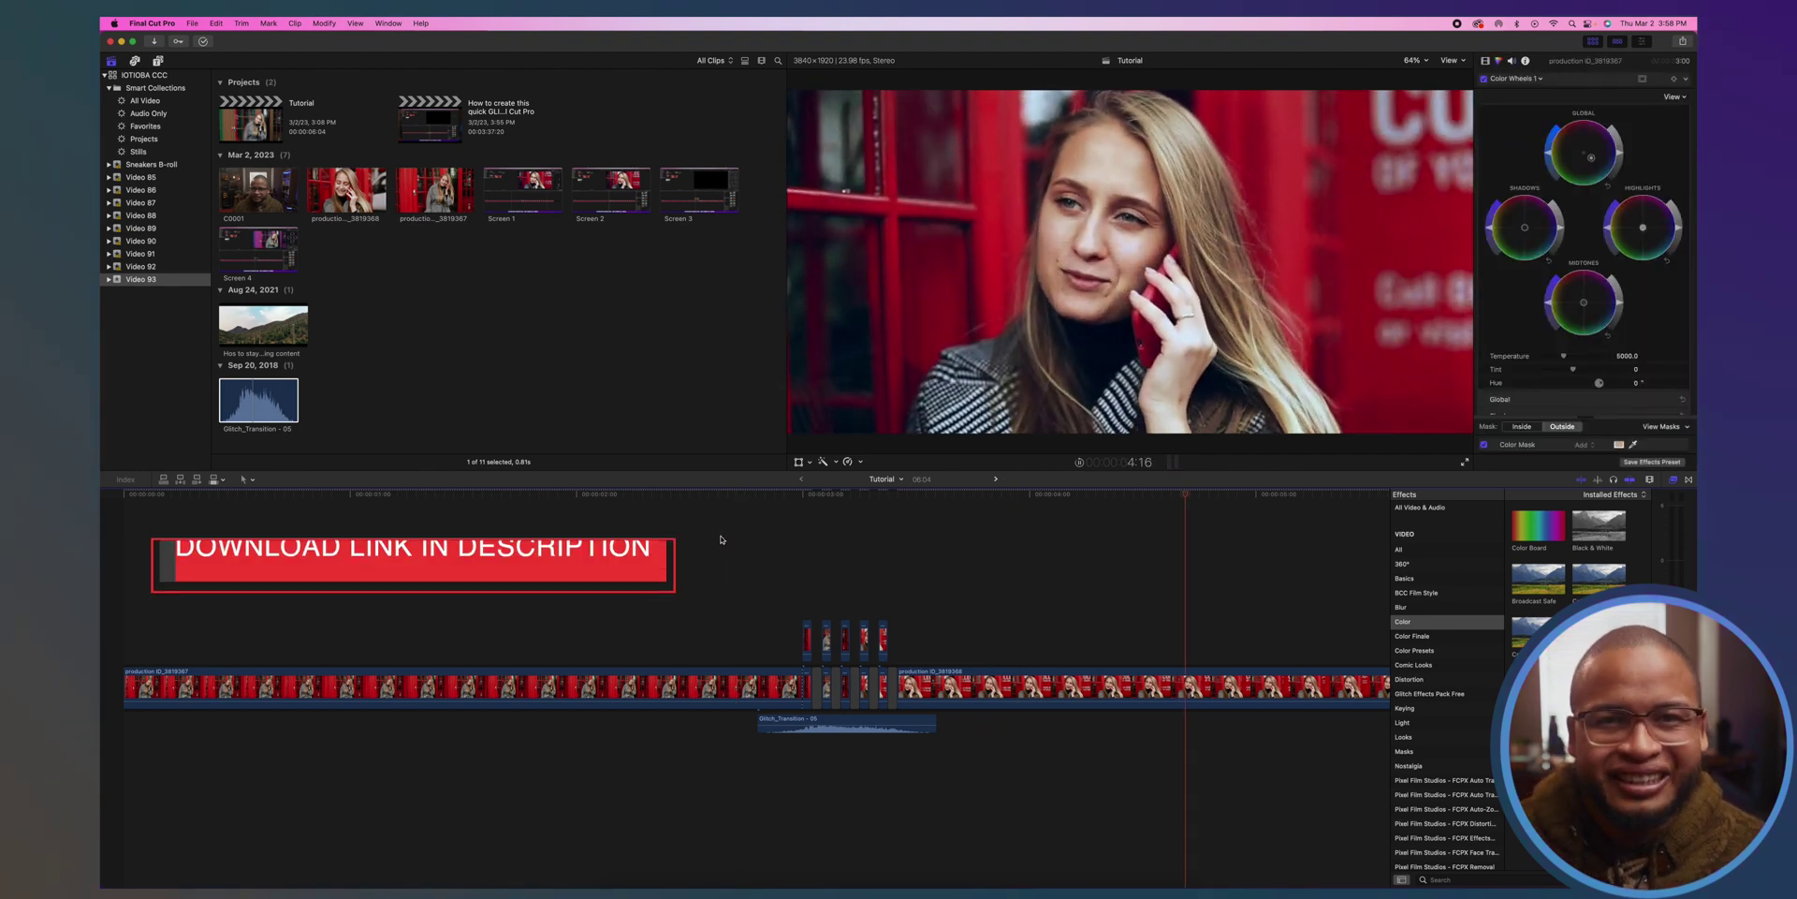
click(718, 517)
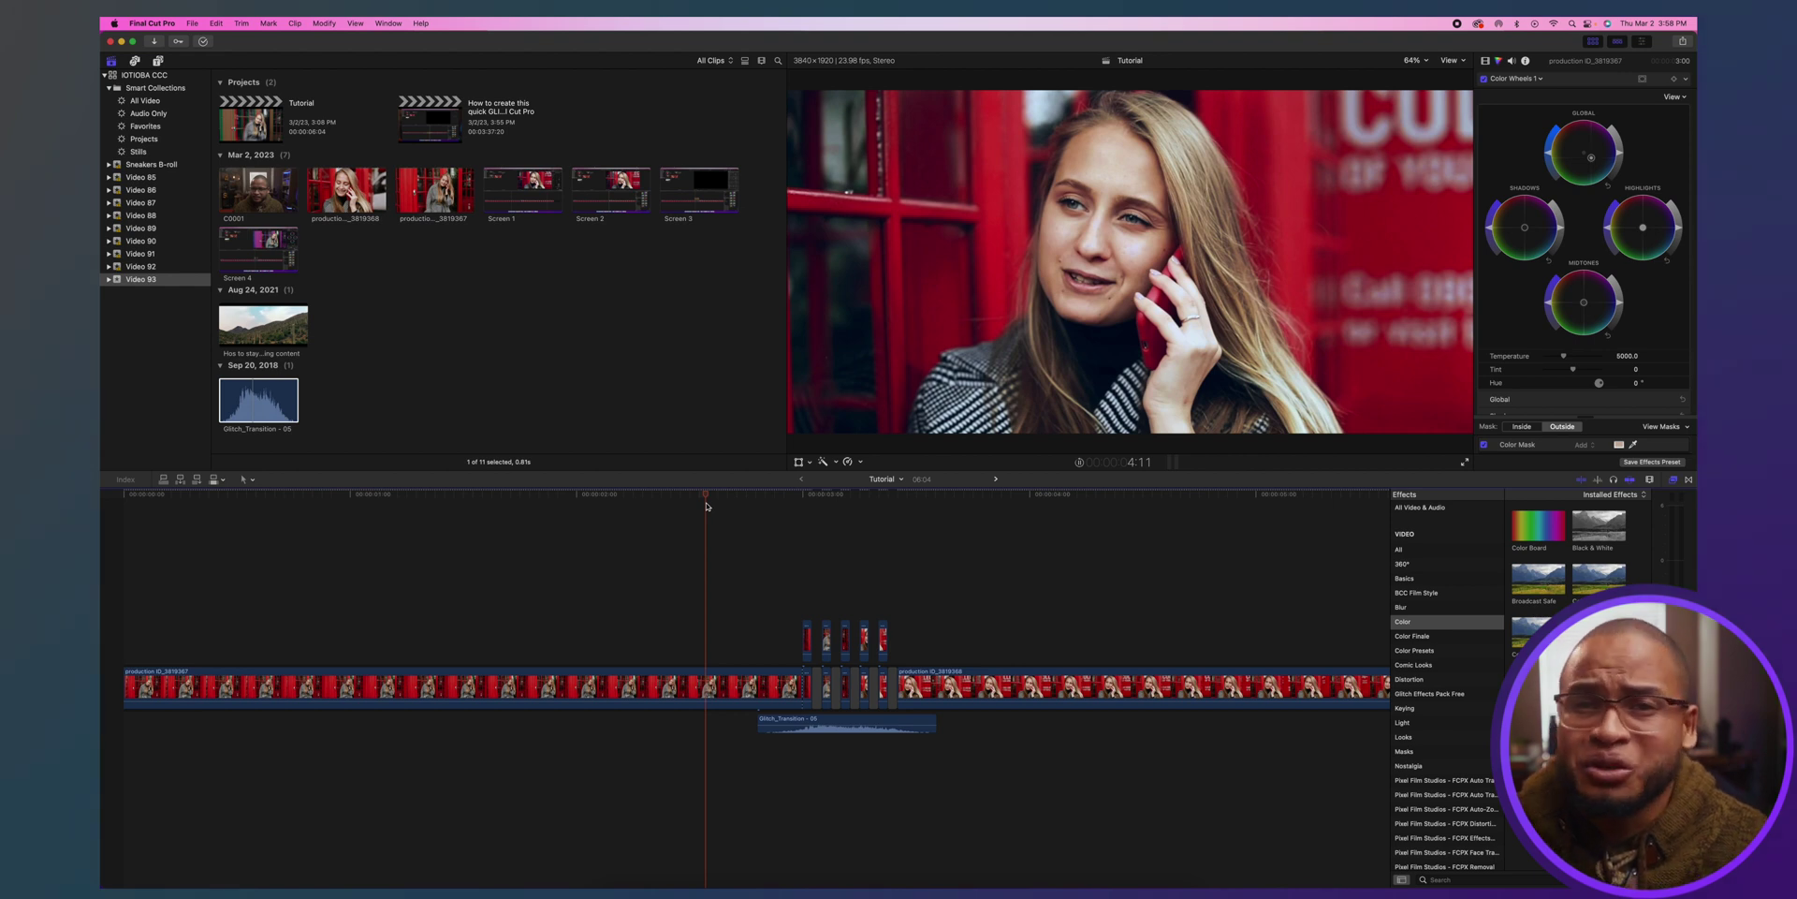
click(706, 507)
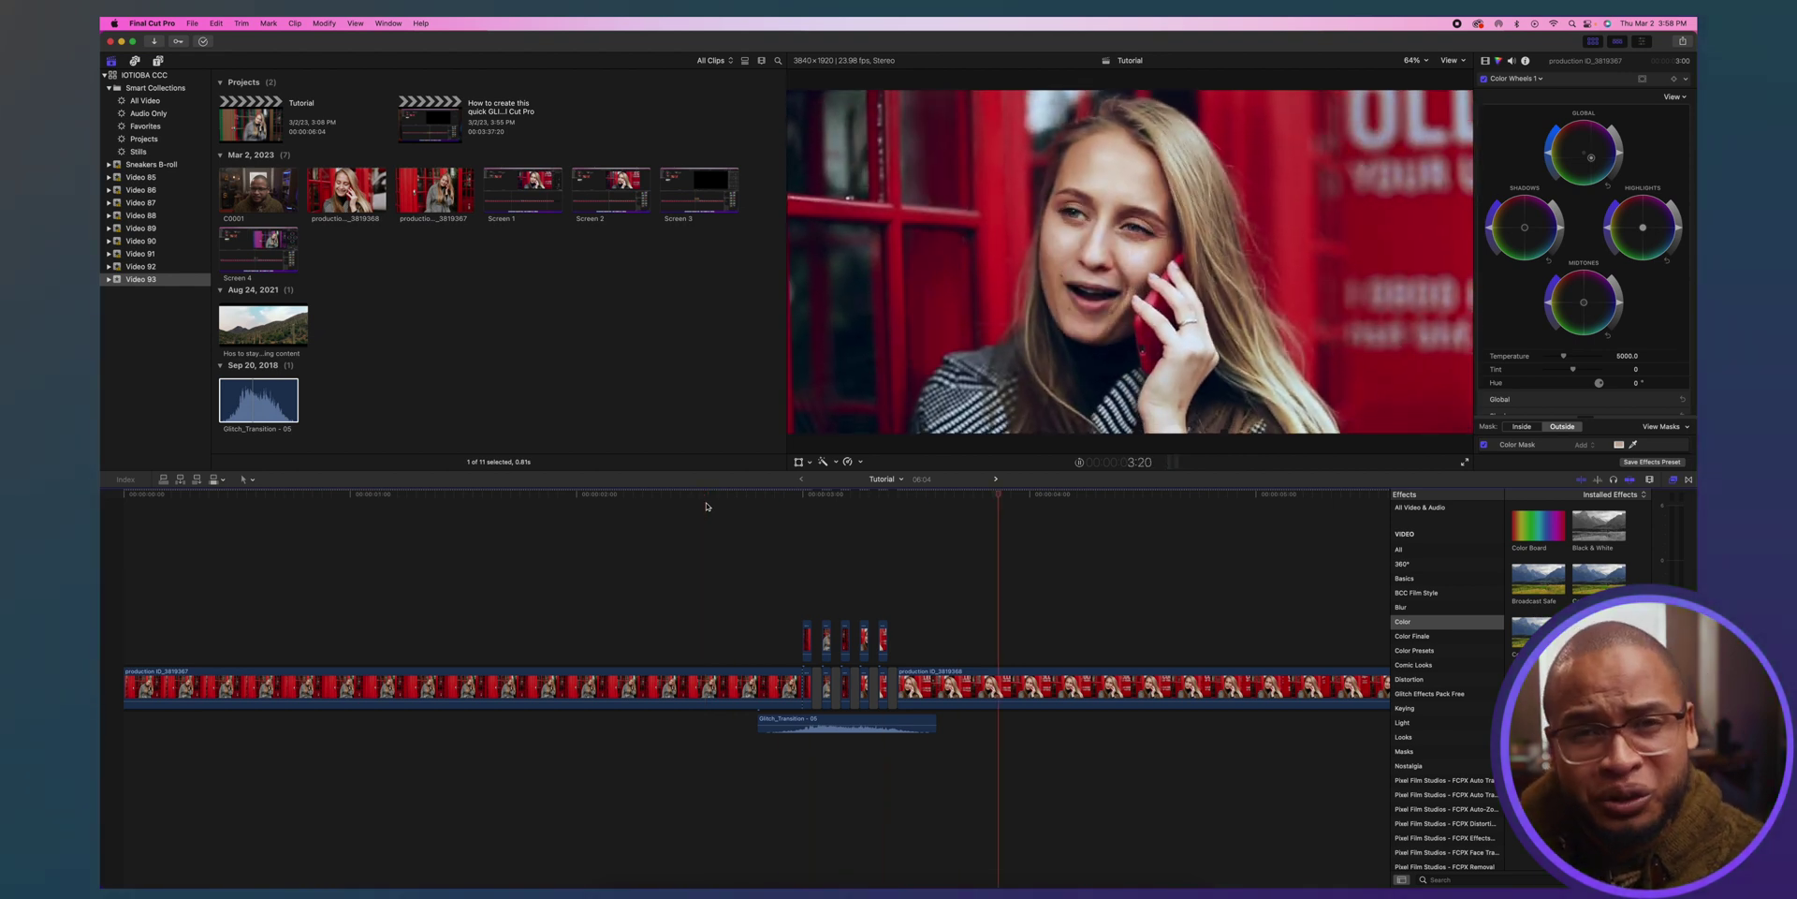